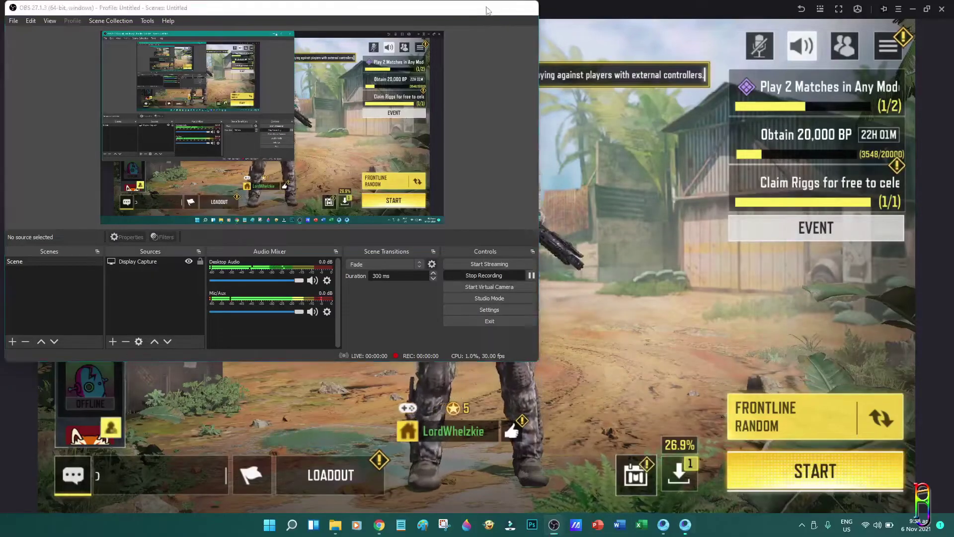
# Leave the Call of Duty: Mobile multiplayer lobby and exit the game, confirming the exit
pyautogui.click(488, 11)
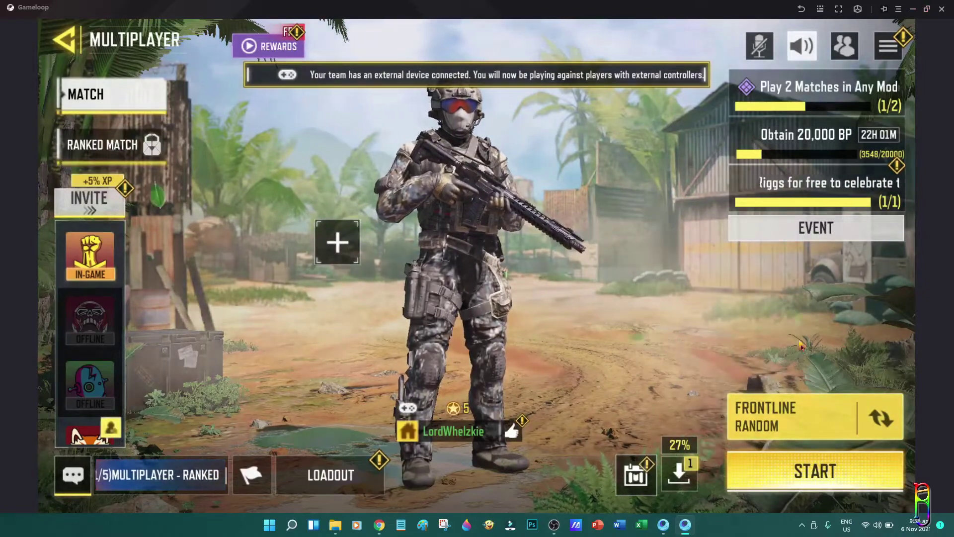
pyautogui.click(168, 54)
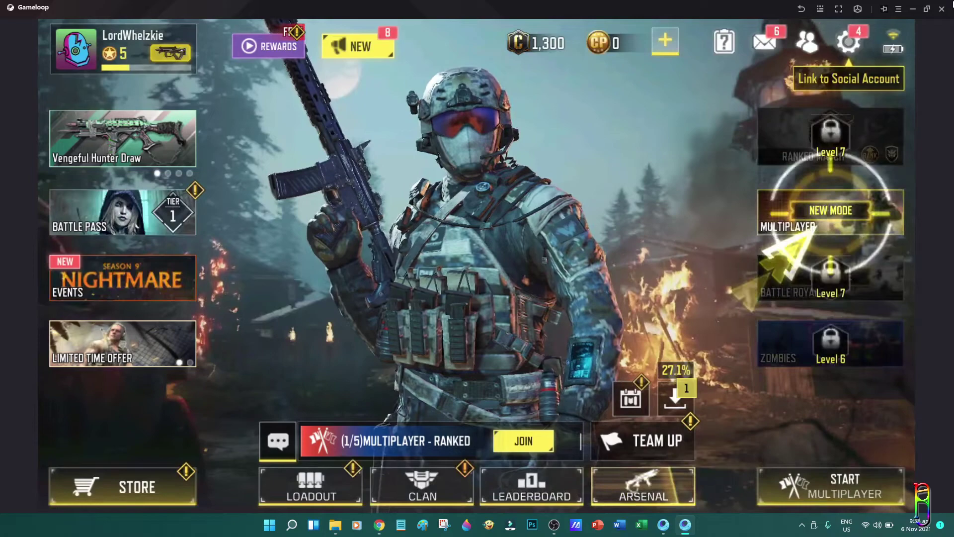
pyautogui.press('Escape')
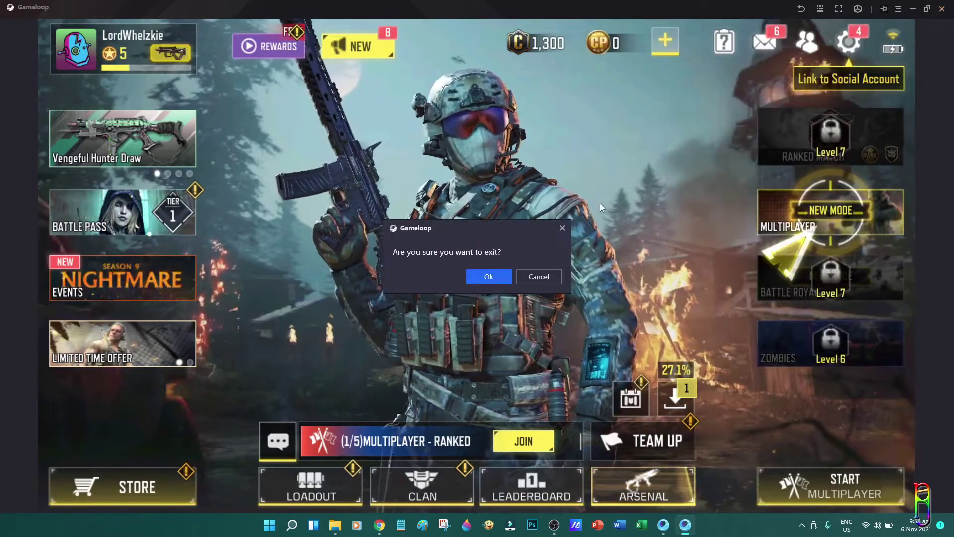
pyautogui.click(488, 277)
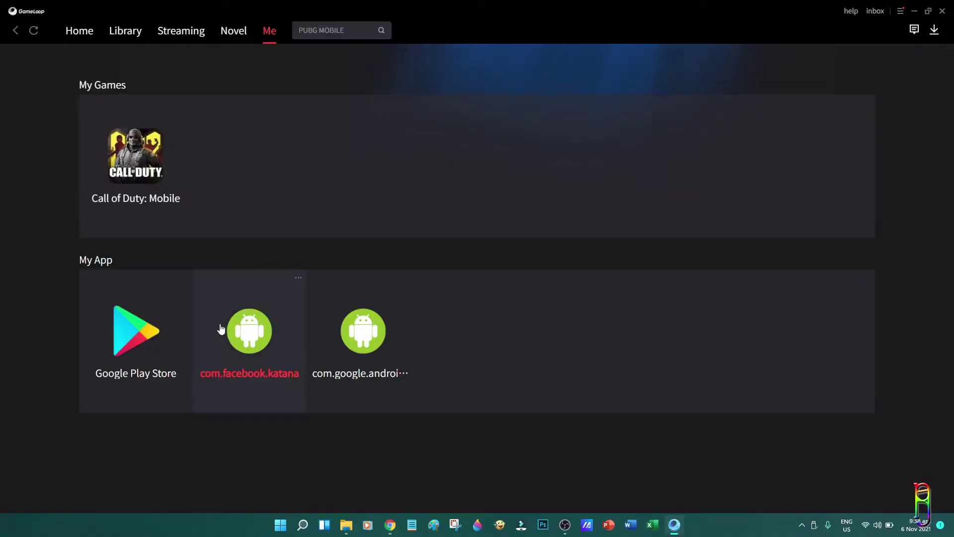
# Browse the GameLoop library's full list of games to examine which Android titles are offered
pyautogui.click(128, 32)
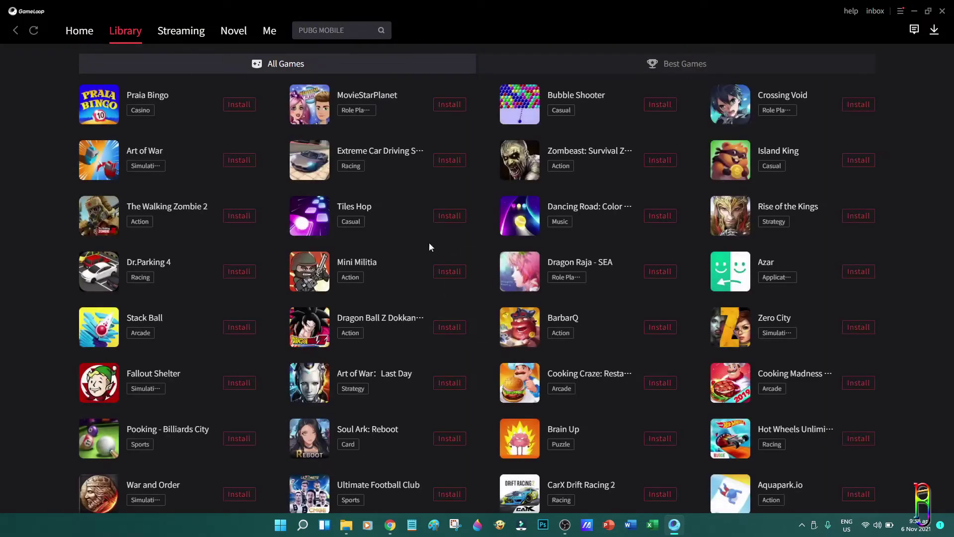
pyautogui.scroll(-8, 487, 305)
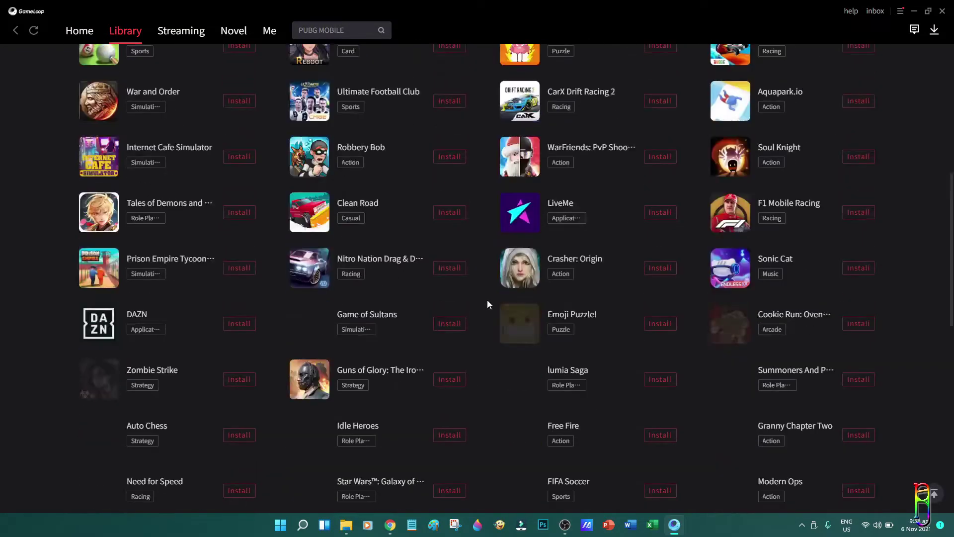
pyautogui.scroll(-12, 487, 304)
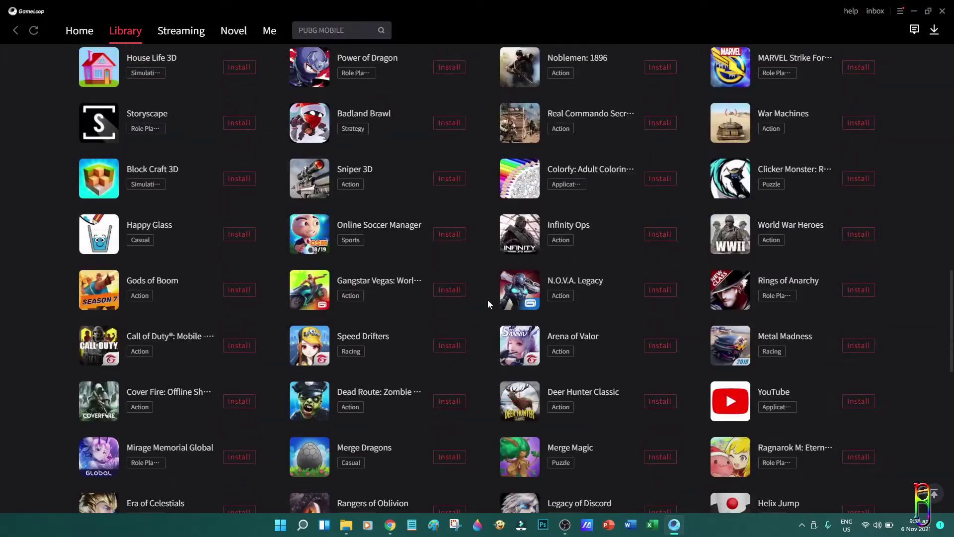
pyautogui.scroll(-7, 488, 300)
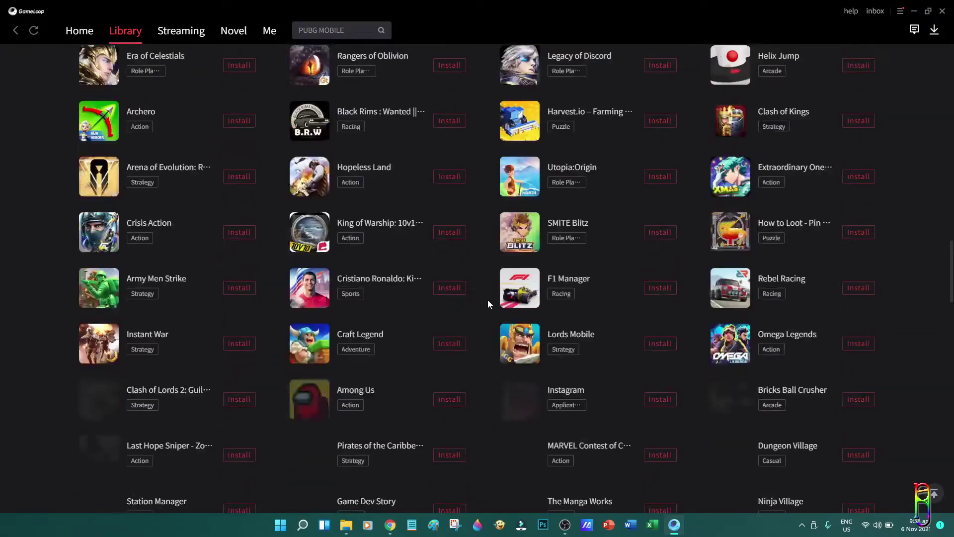
pyautogui.scroll(8, 488, 300)
pyautogui.scroll(13, 487, 299)
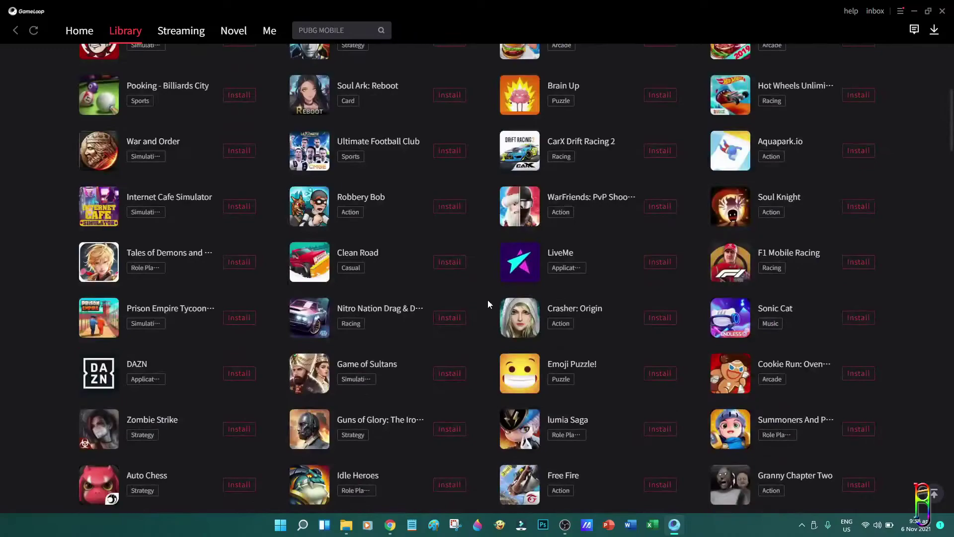
pyautogui.scroll(6, 487, 304)
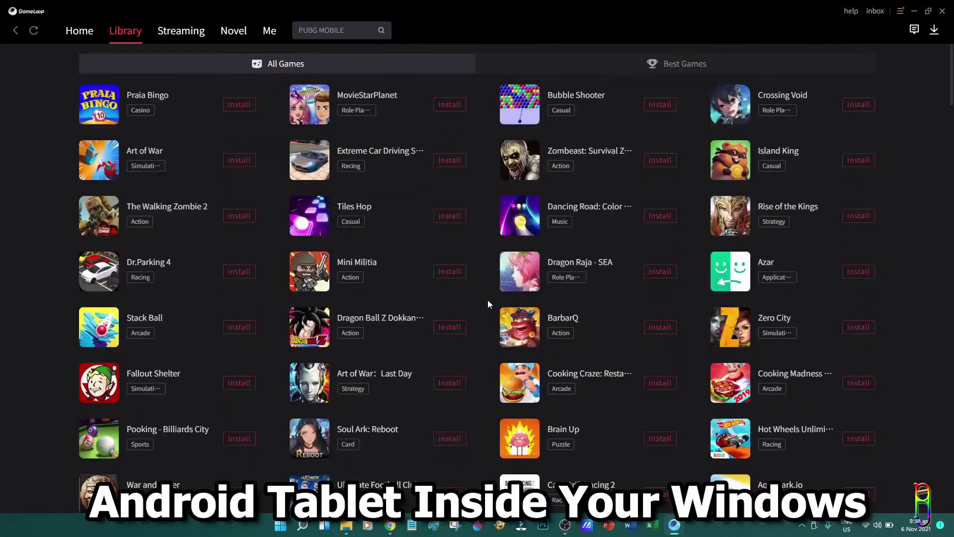
pyautogui.scroll(-13, 481, 217)
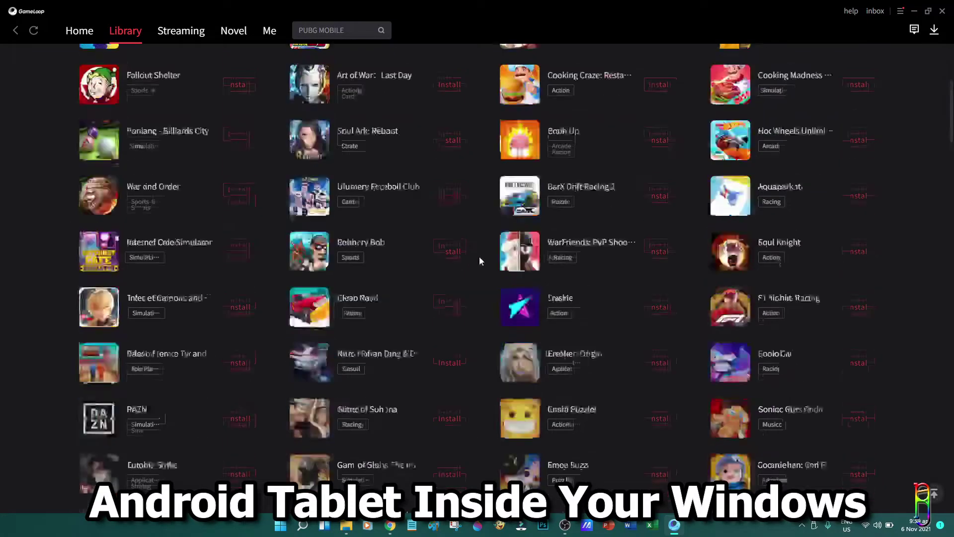
pyautogui.scroll(-11, 497, 236)
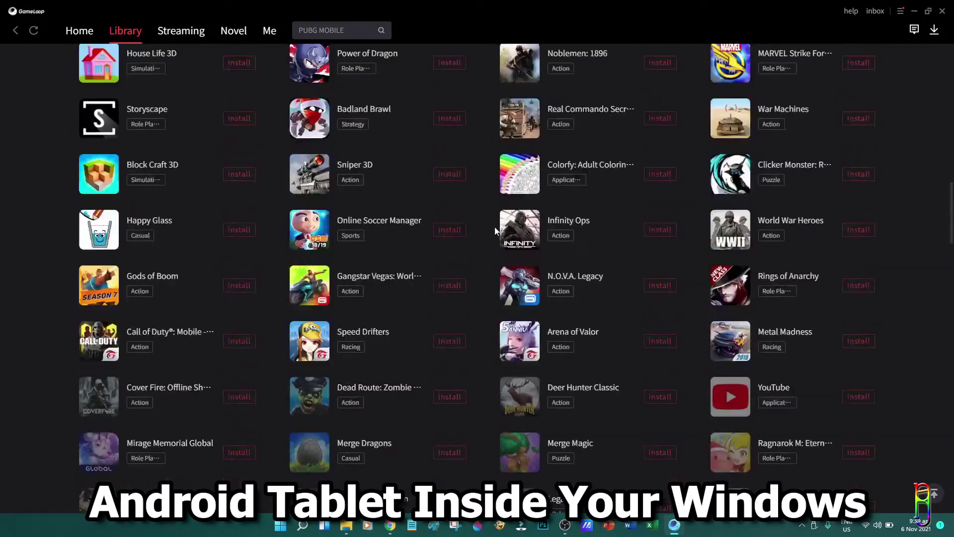
pyautogui.scroll(-4, 495, 230)
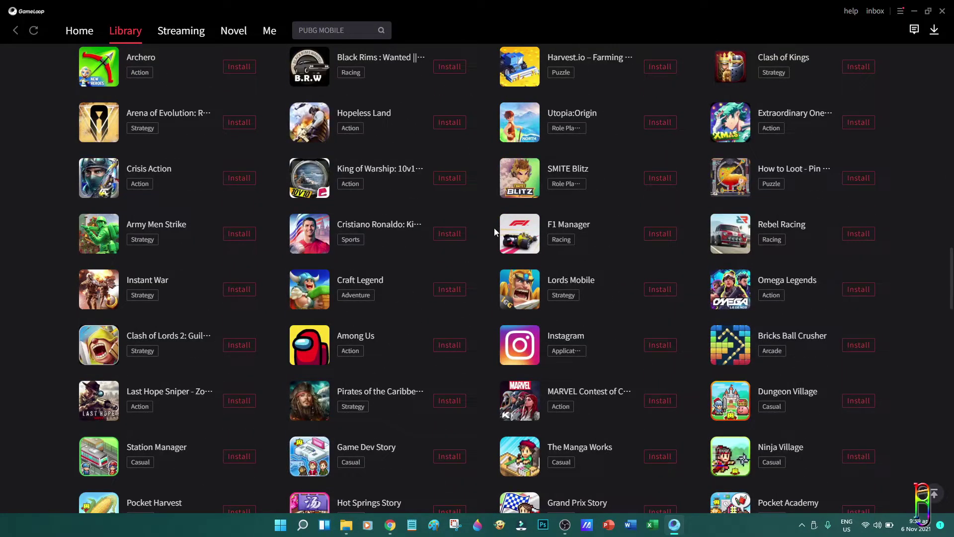
pyautogui.scroll(-6, 483, 283)
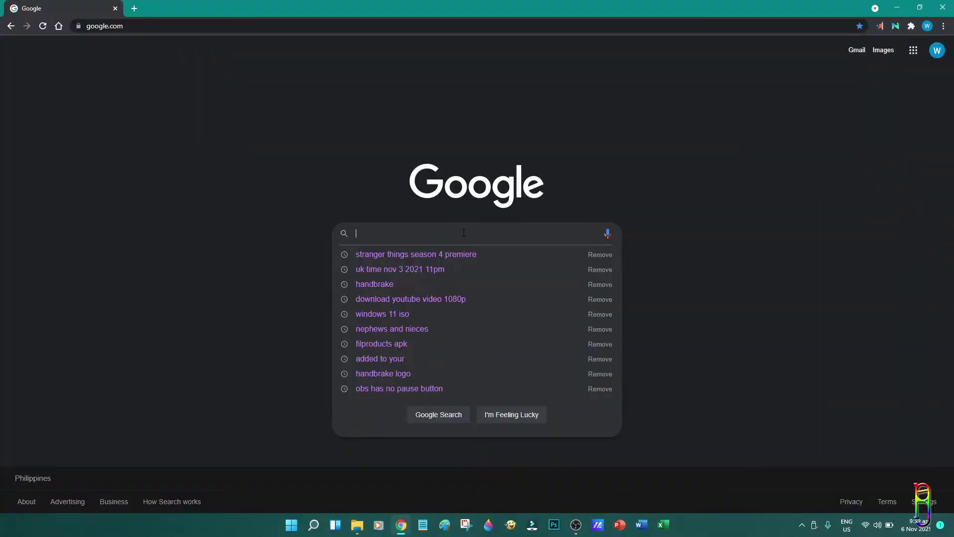
# Search Google for "android emulators windows 11"
pyautogui.write('android emulators windows 11')
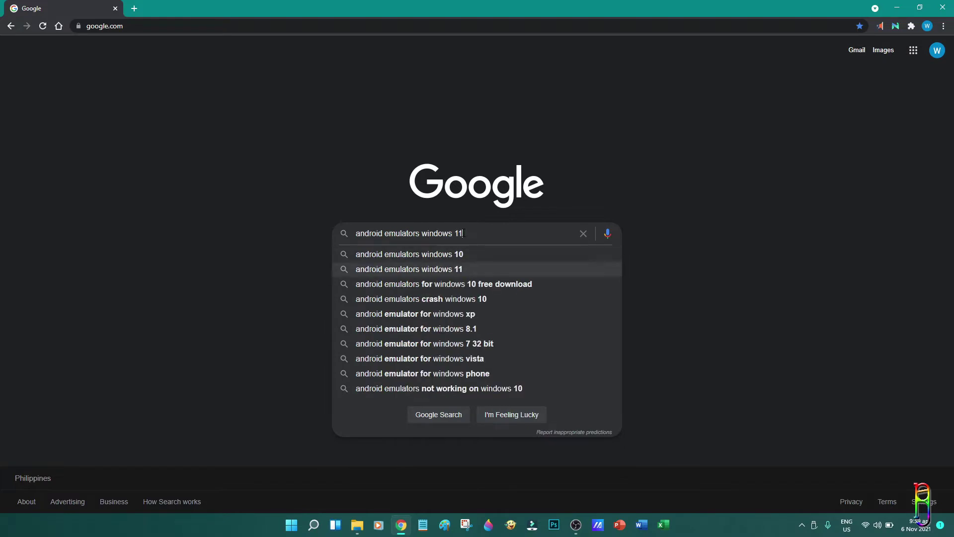
pyautogui.press('Return')
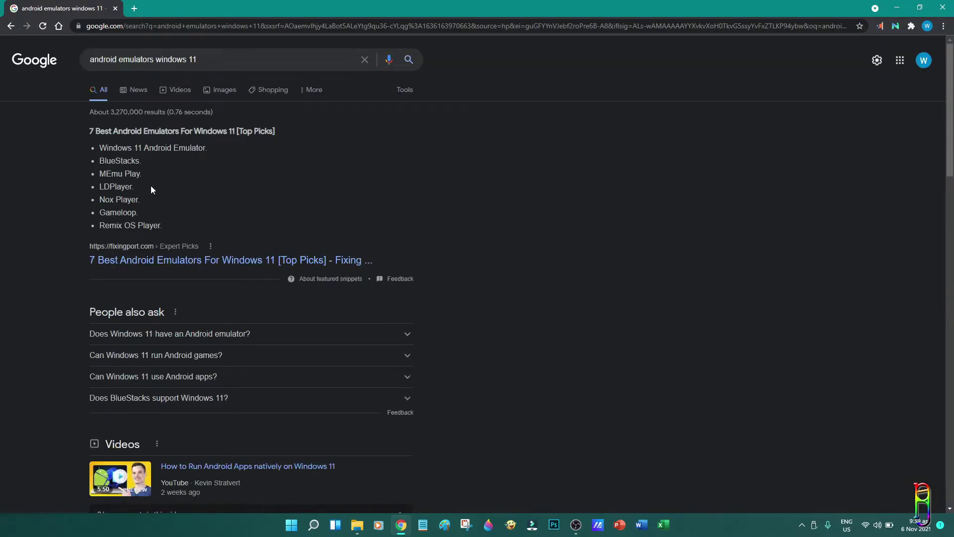
# Search Google for BlueStacks and open the BlueStacks 5 product page on bluestacks.com
pyautogui.click(175, 70)
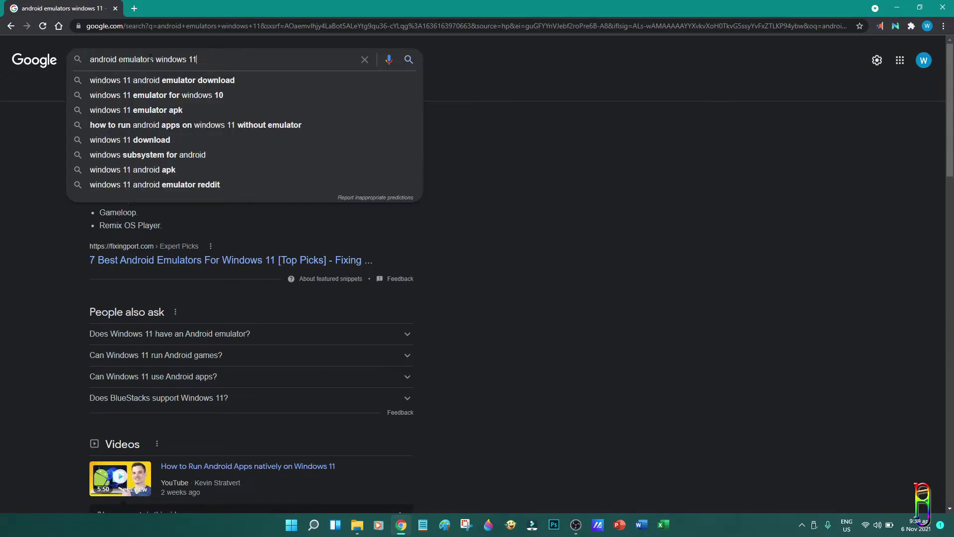
pyautogui.hotkey('ctrl', 'a')
pyautogui.write('BlueStacks.')
pyautogui.press('Return')
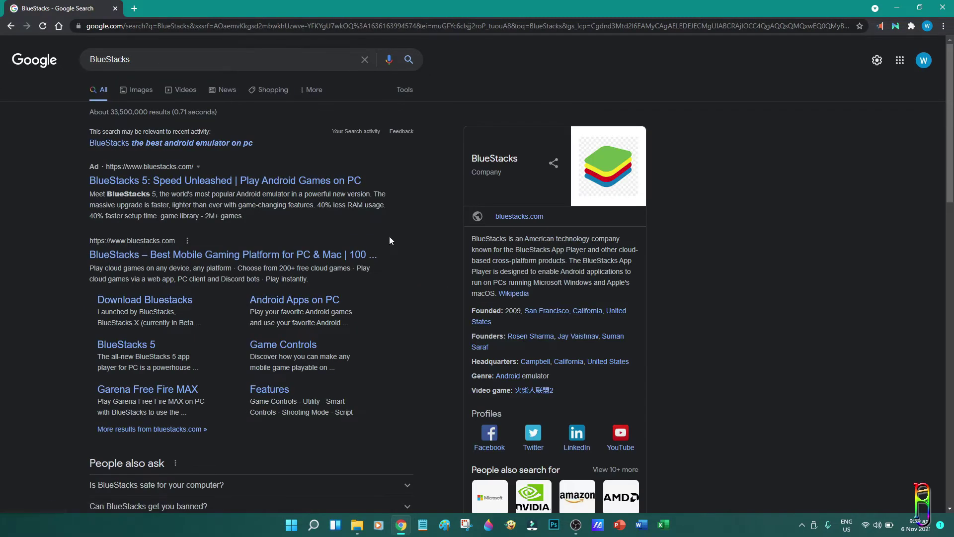
pyautogui.click(181, 181)
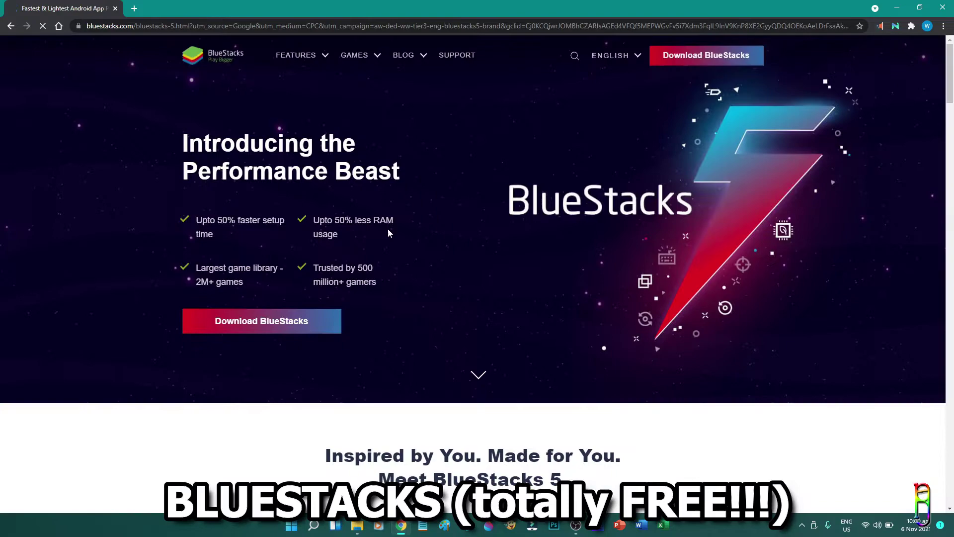
# Download the BlueStacks installer from the product page and install the emulator
pyautogui.scroll(-4, 508, 329)
pyautogui.scroll(-7, 618, 341)
pyautogui.scroll(10, 626, 343)
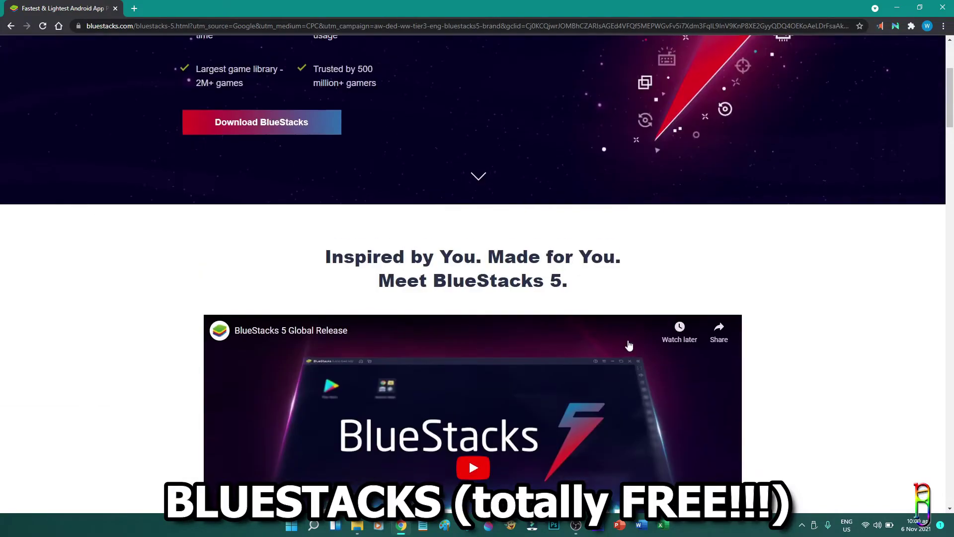
pyautogui.click(264, 279)
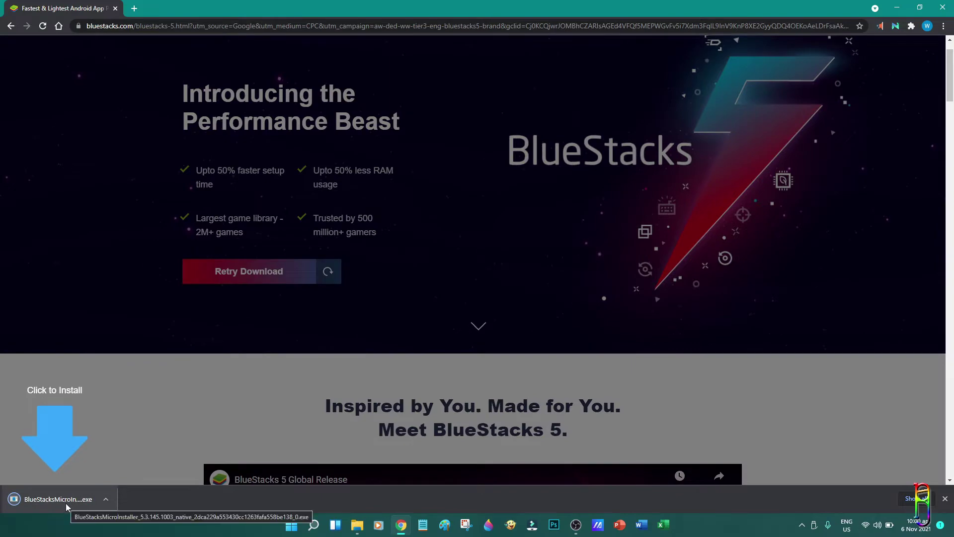
pyautogui.click(105, 499)
pyautogui.click(145, 480)
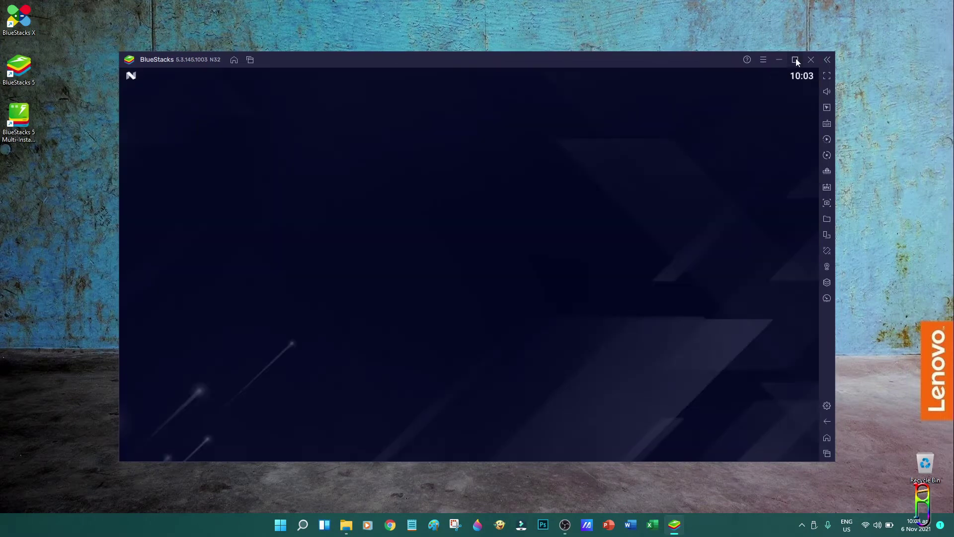
# Open the Play Store in a maximized BlueStacks window and sign in with the Google account's e-mail and password
pyautogui.click(796, 59)
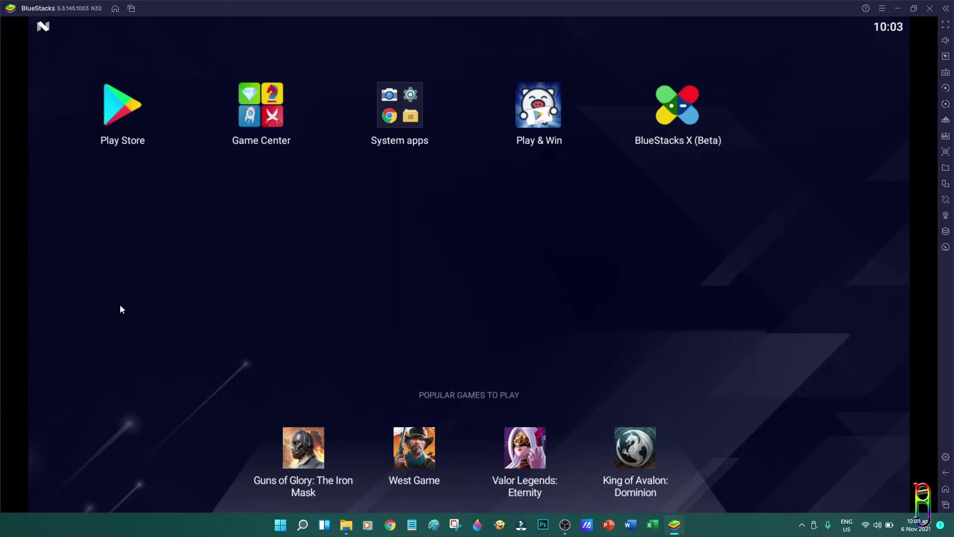
pyautogui.click(121, 110)
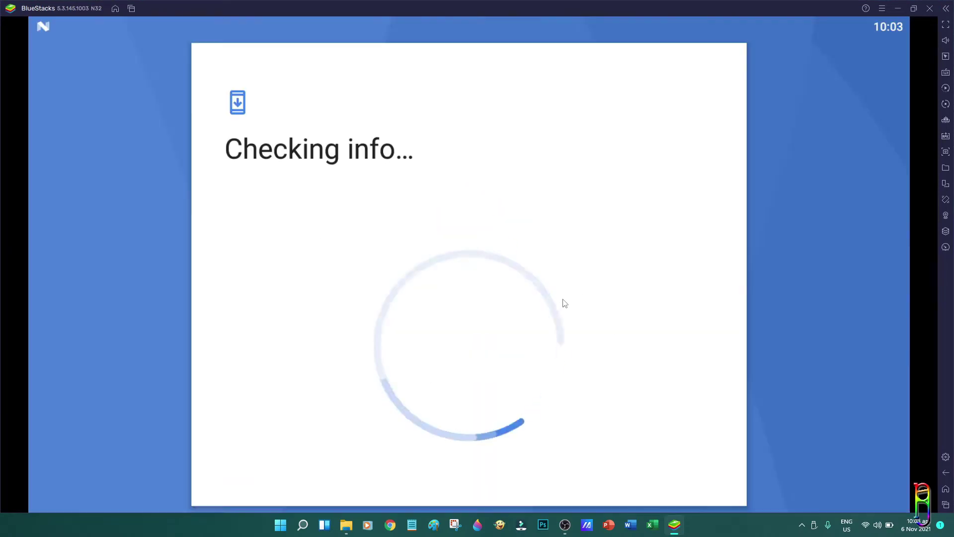
pyautogui.click(385, 239)
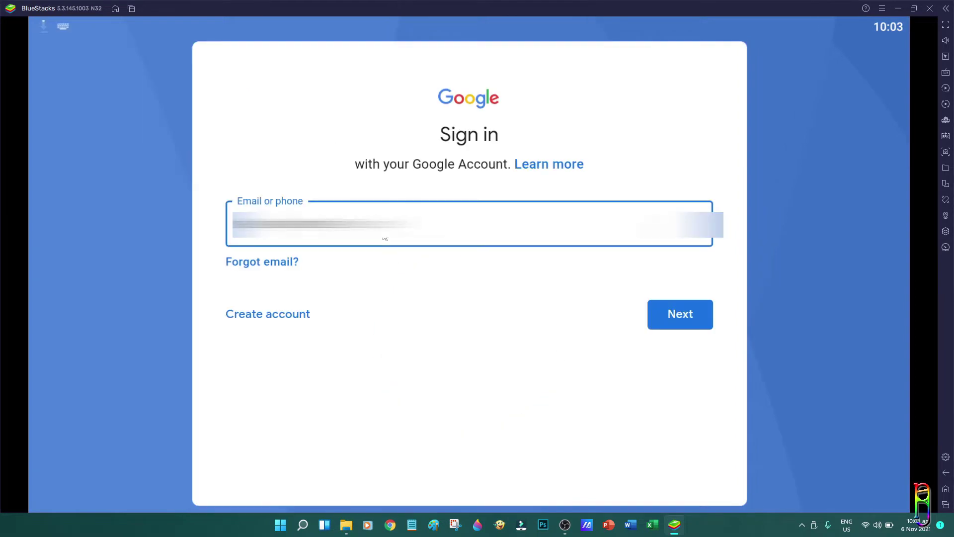
pyautogui.press('Return')
pyautogui.click(695, 340)
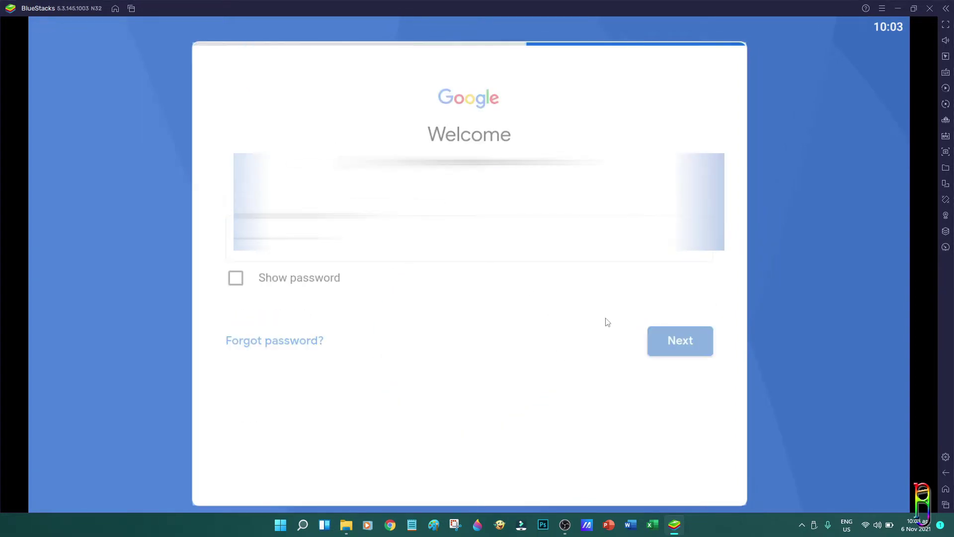
# Verify the sign-in with a verification code sent to the phone, and agree to the Google terms of service
pyautogui.scroll(-3, 615, 320)
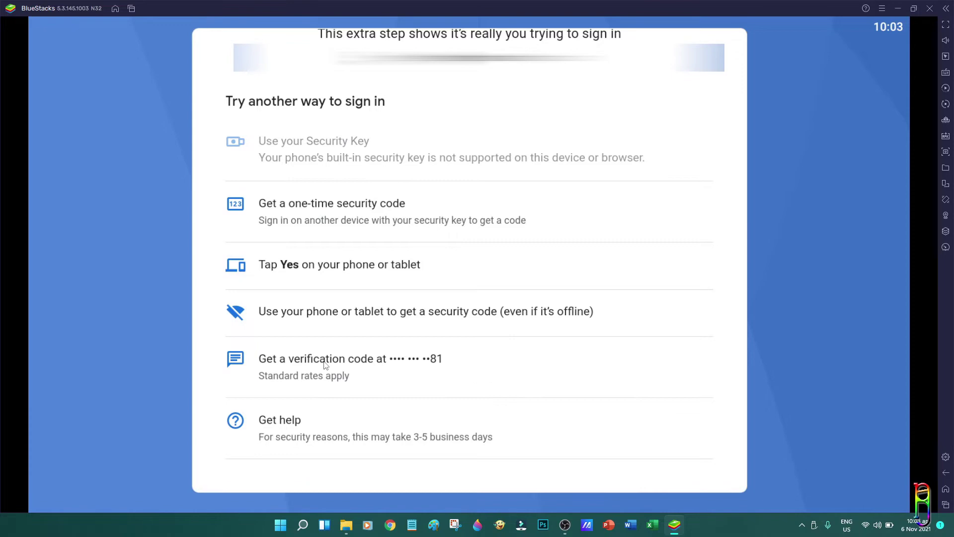
pyautogui.click(325, 365)
pyautogui.click(679, 372)
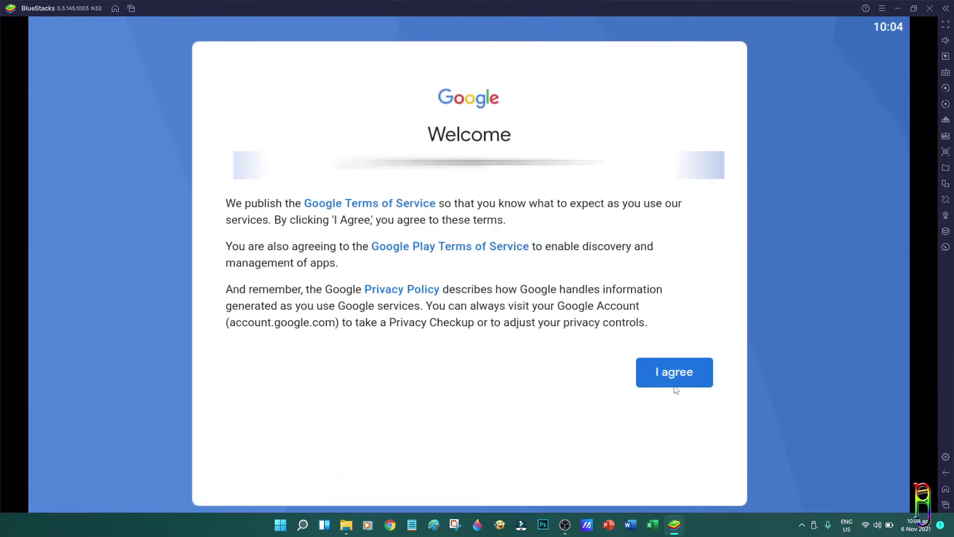
pyautogui.click(673, 373)
pyautogui.click(695, 474)
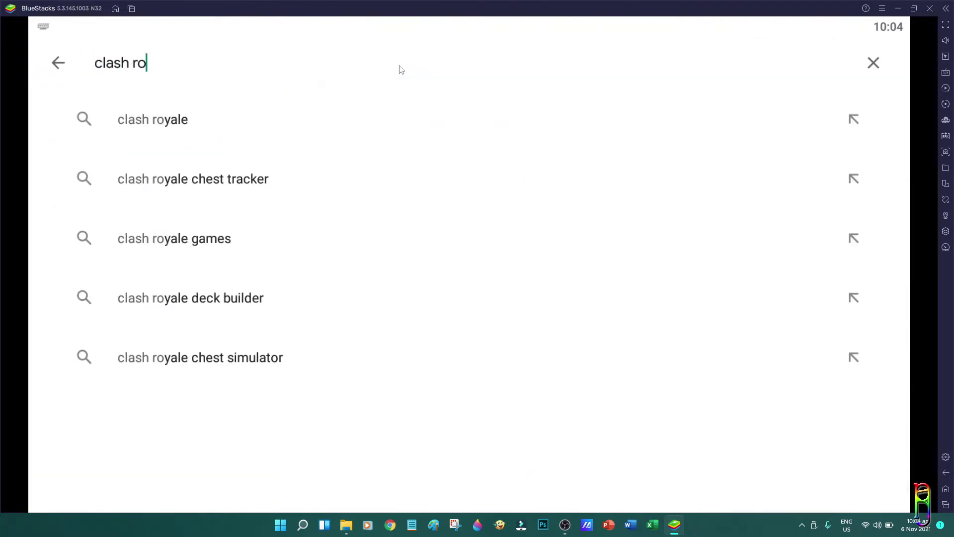
# Search the Play Store for Clash Royale and install the game
pyautogui.click(236, 136)
pyautogui.click(778, 136)
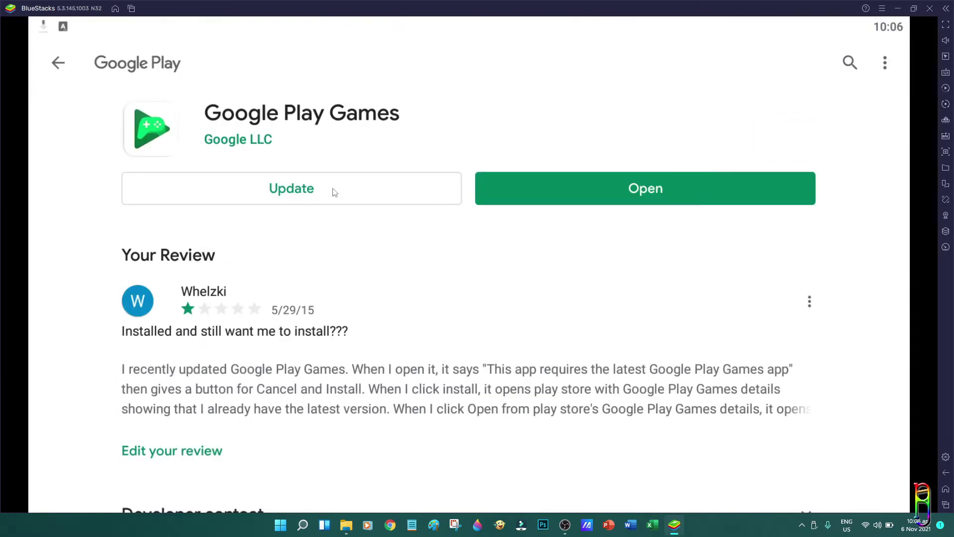
# Update Google Play Games from its Play Store page, and leave the store to launch Clash Royale
pyautogui.click(335, 193)
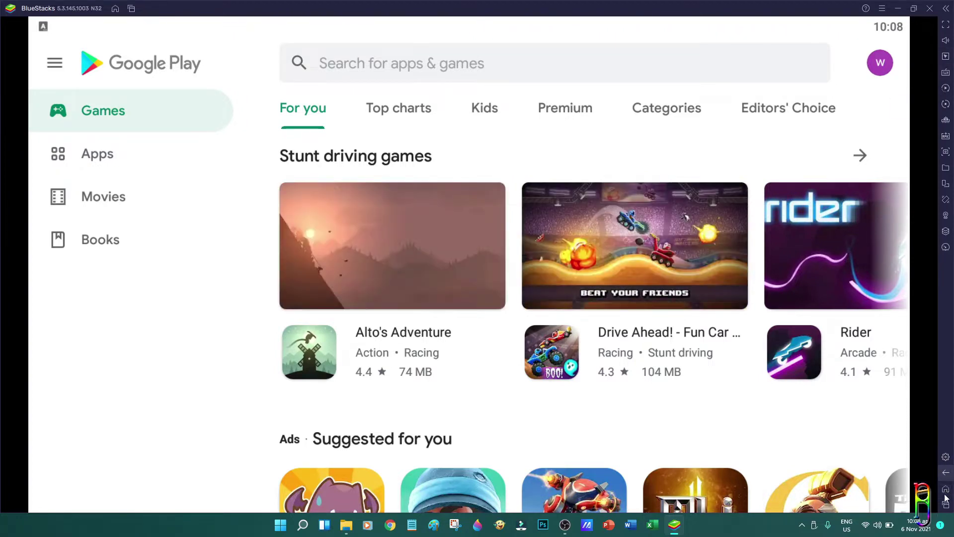
pyautogui.click(947, 474)
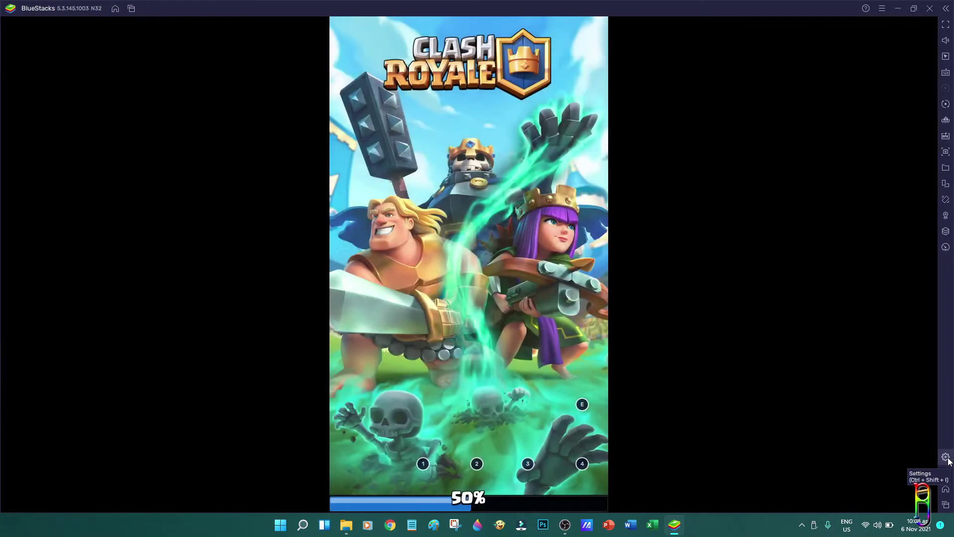
# Open the emulator settings and review the Performance, Display, Graphics, Audio, Gamepad and Preferences pages
pyautogui.click(947, 457)
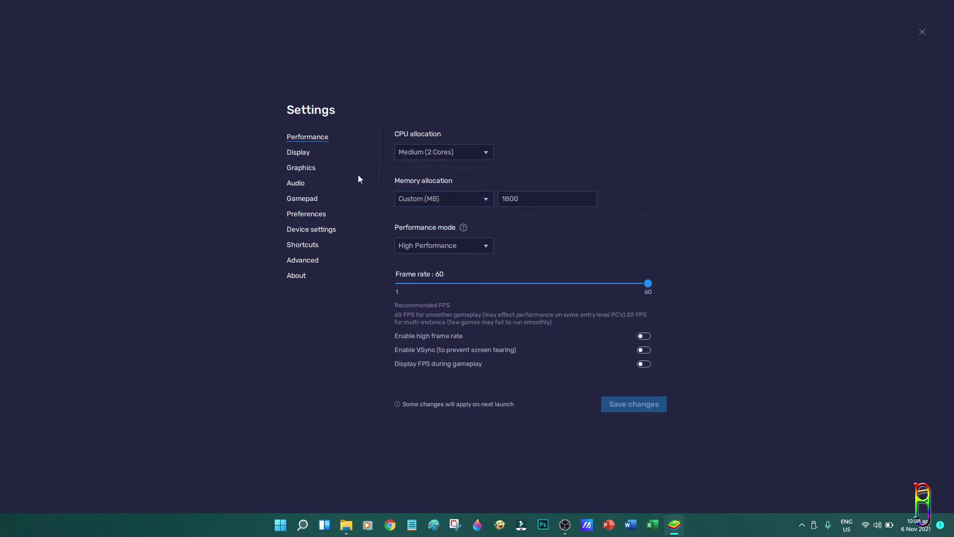
pyautogui.click(300, 153)
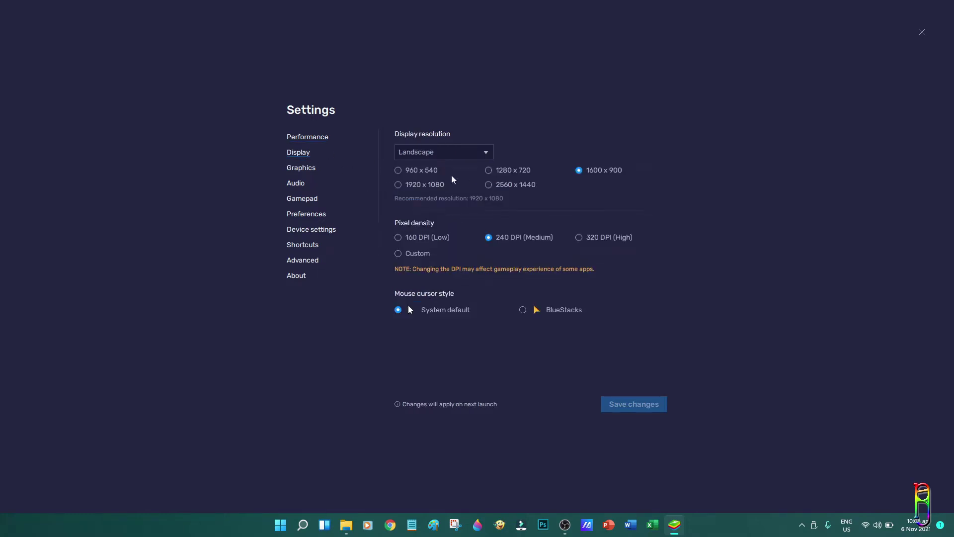
pyautogui.click(309, 169)
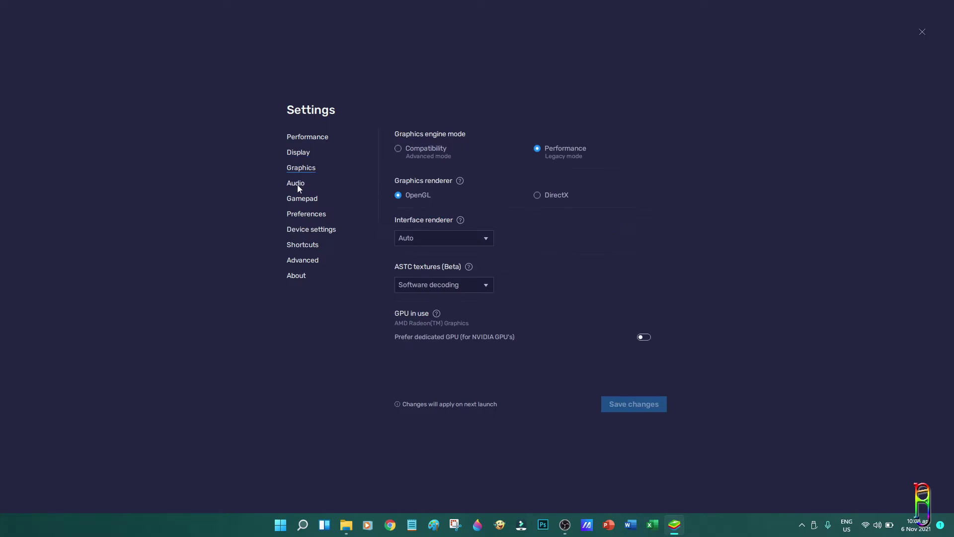
pyautogui.click(297, 184)
pyautogui.click(300, 198)
pyautogui.click(309, 214)
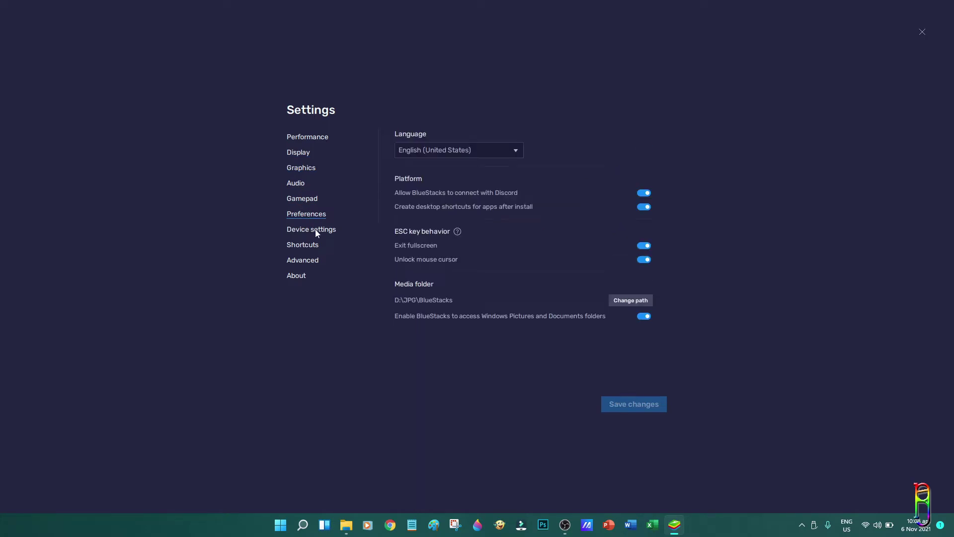
# Examine the available device profiles and network providers in the device settings, keeping OnePlus 5 and ATNT selected
pyautogui.click(316, 231)
pyautogui.click(480, 154)
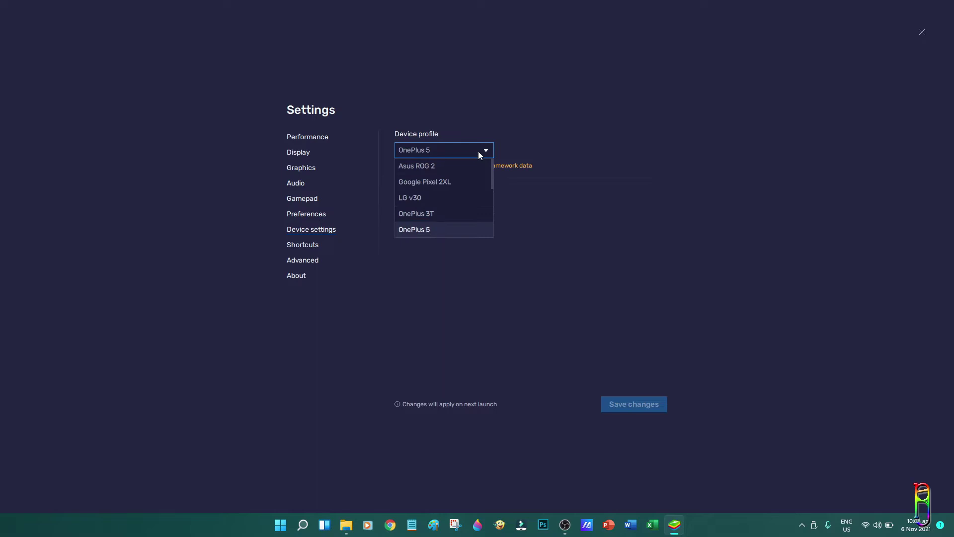
pyautogui.scroll(-5, 426, 228)
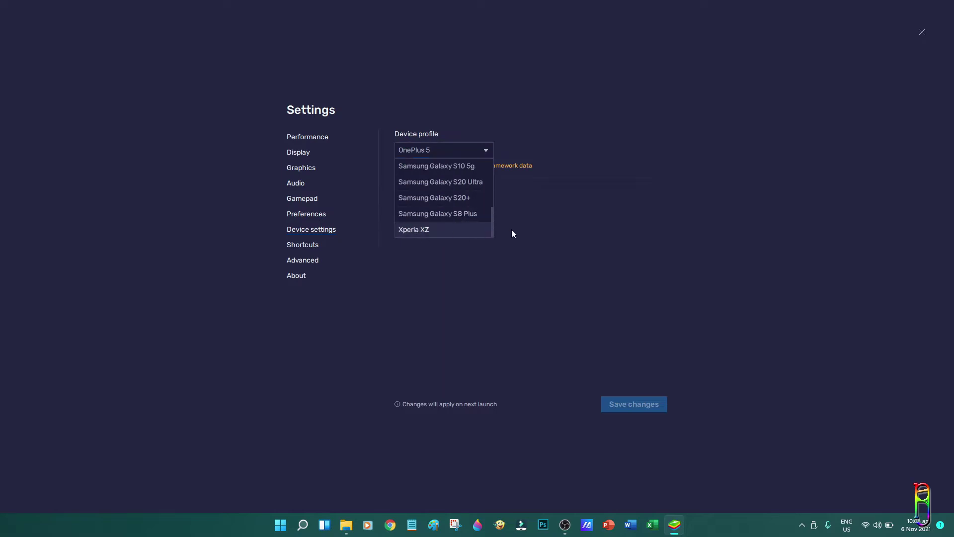
pyautogui.click(639, 208)
pyautogui.click(486, 150)
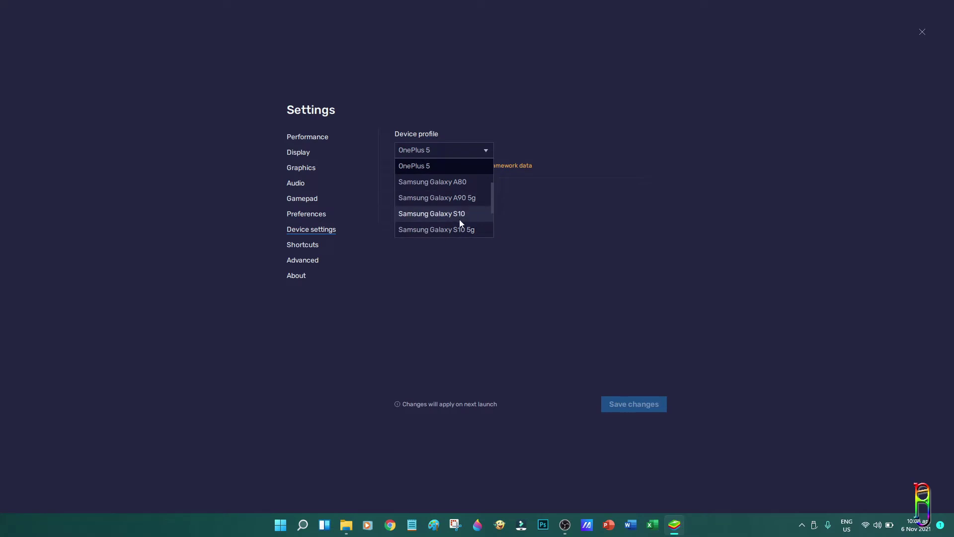
pyautogui.scroll(-1, 458, 221)
pyautogui.scroll(-3, 457, 227)
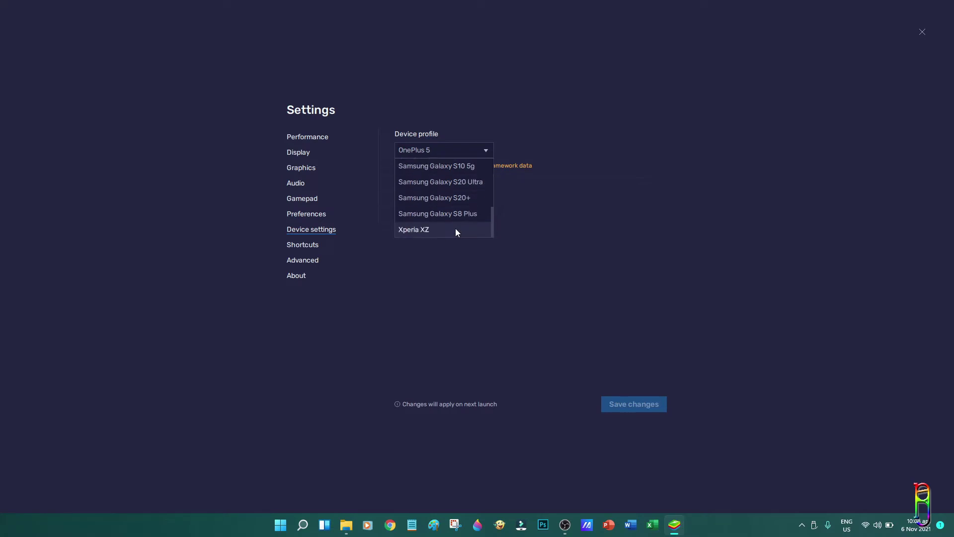
pyautogui.scroll(2, 456, 223)
pyautogui.scroll(3, 458, 219)
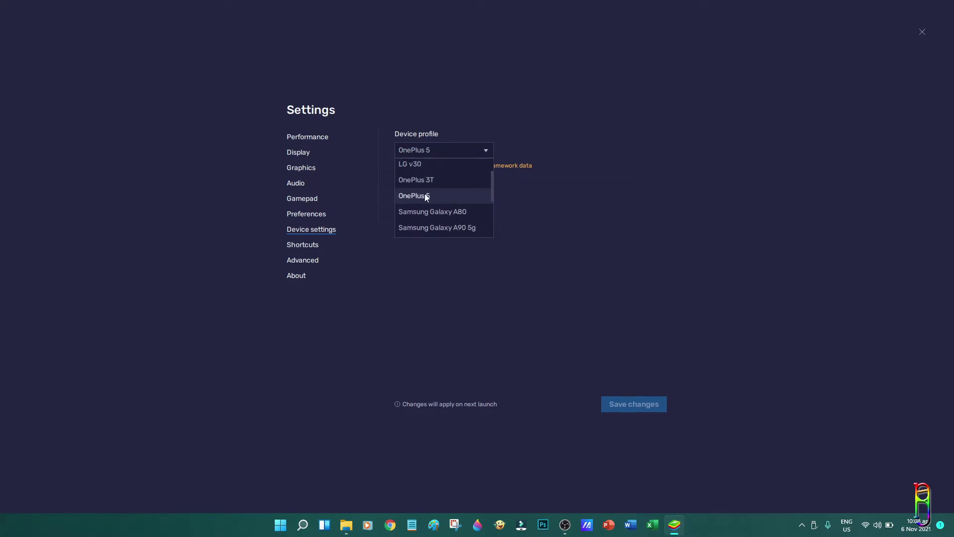
pyautogui.scroll(1, 458, 185)
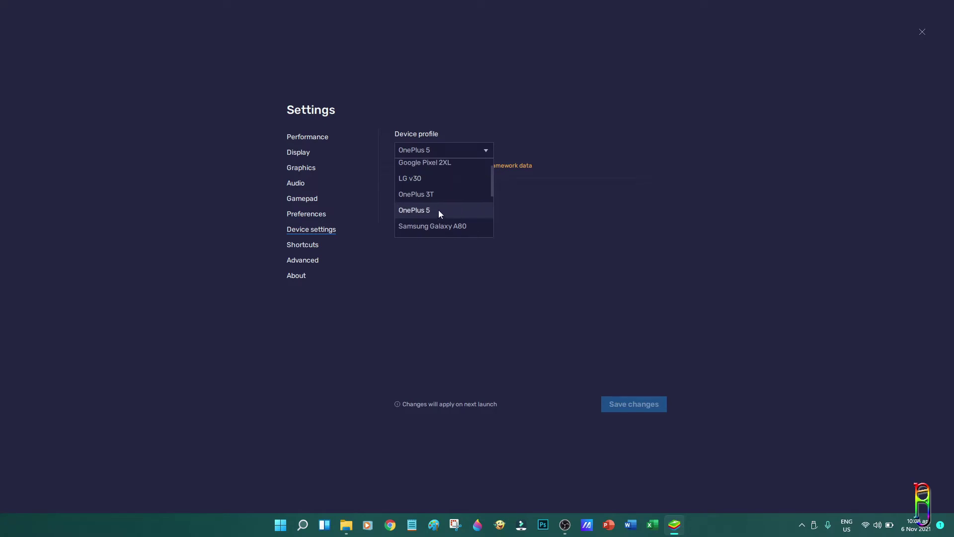
pyautogui.click(595, 221)
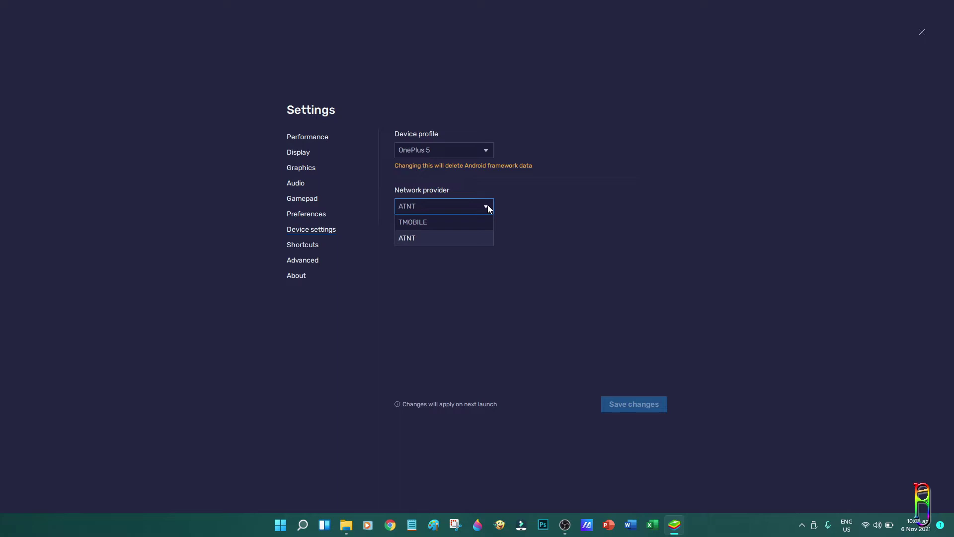
pyautogui.click(402, 243)
# Review the Shortcuts, Advanced and About pages of the emulator settings, and close the settings
pyautogui.click(300, 246)
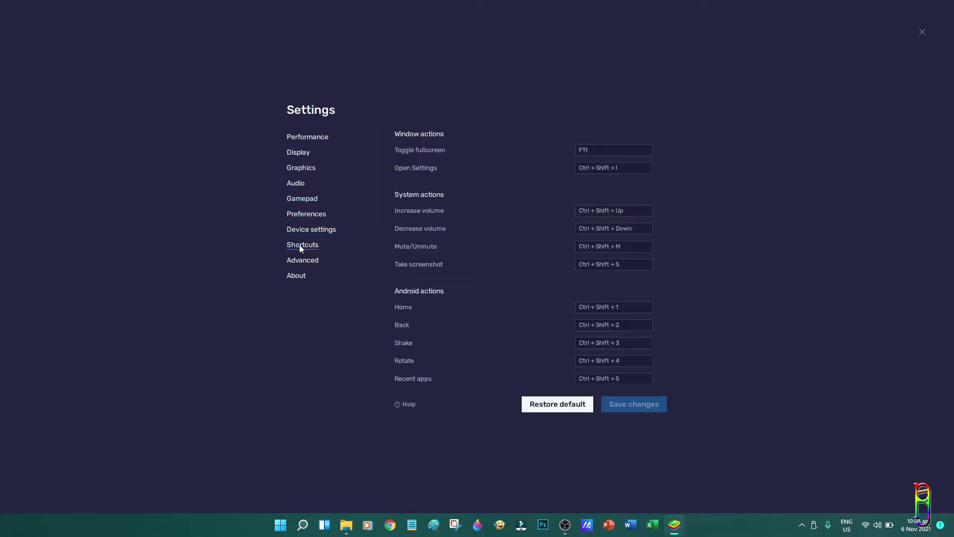
pyautogui.click(304, 260)
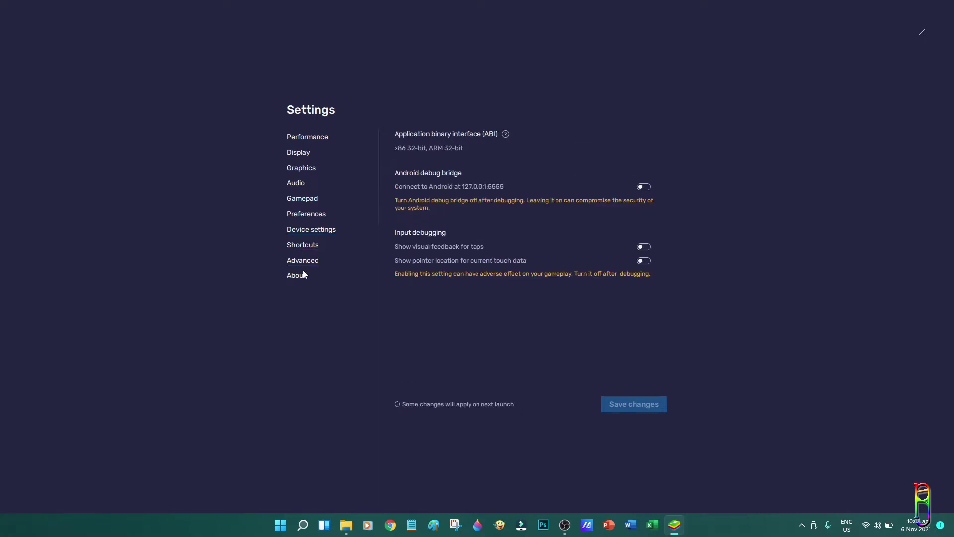
pyautogui.click(301, 277)
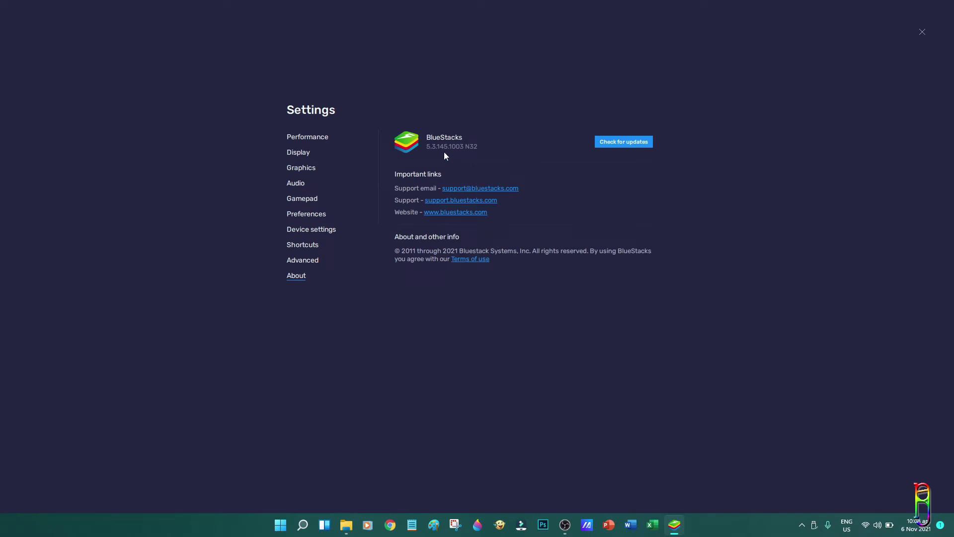
pyautogui.click(311, 260)
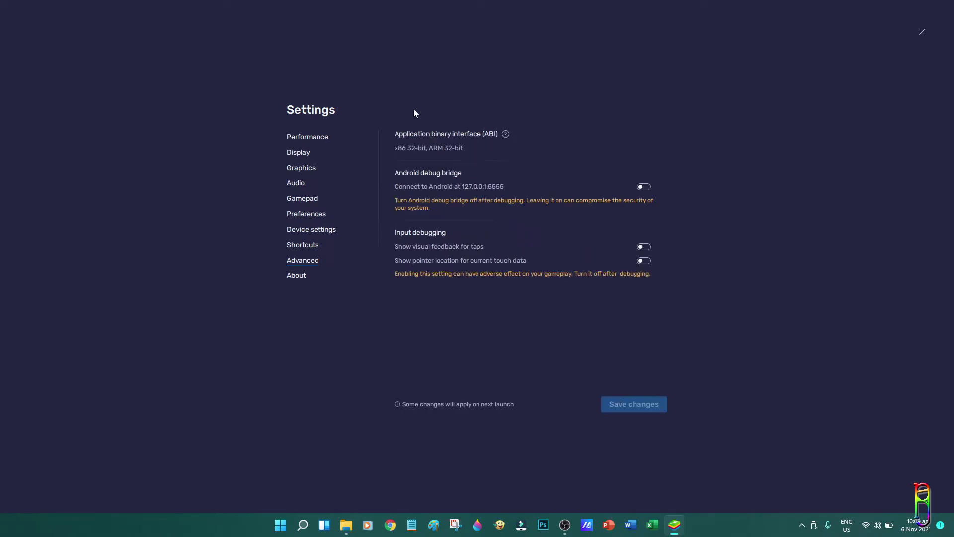
pyautogui.click(922, 33)
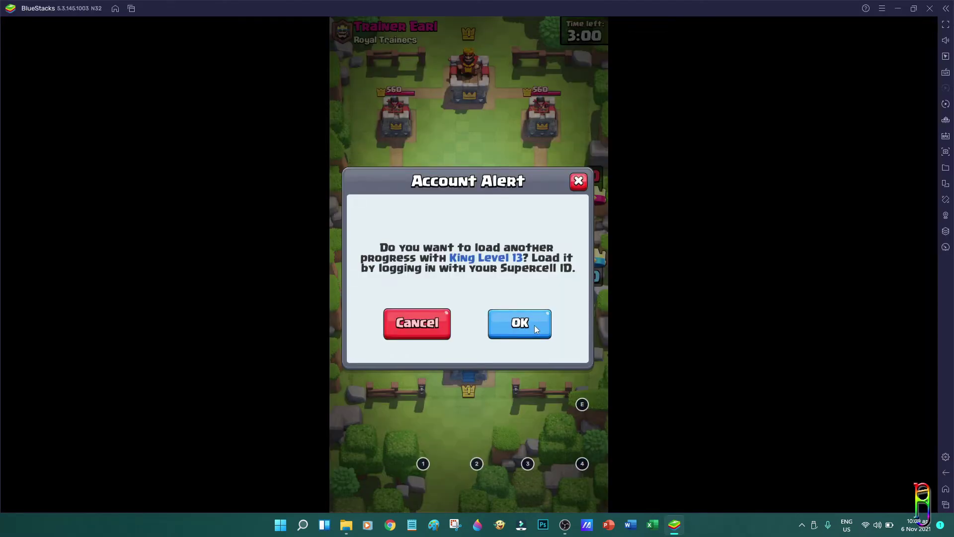
# Accept the Clash Royale account alert, and deploy the Knight, Giant and Archers near the left bridge in the training battle
pyautogui.click(535, 325)
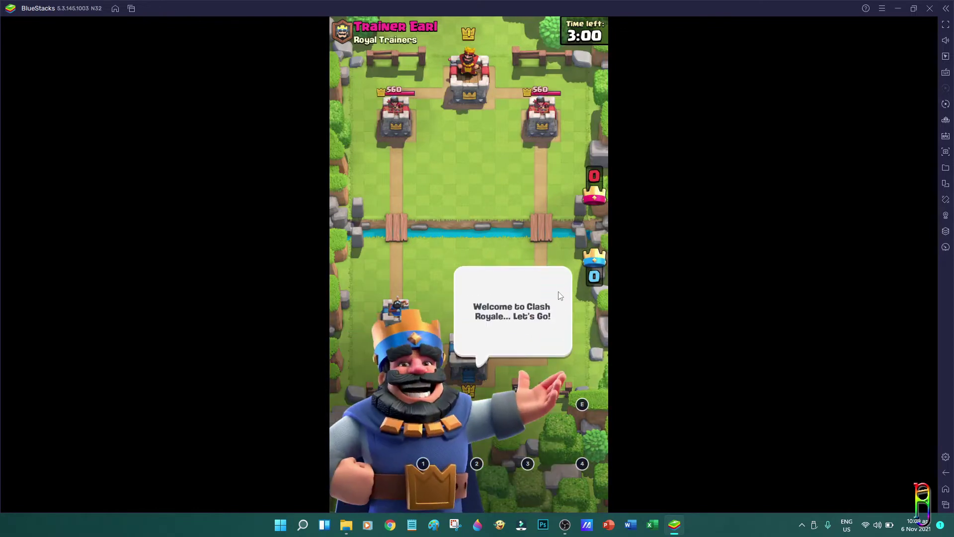
pyautogui.click(560, 296)
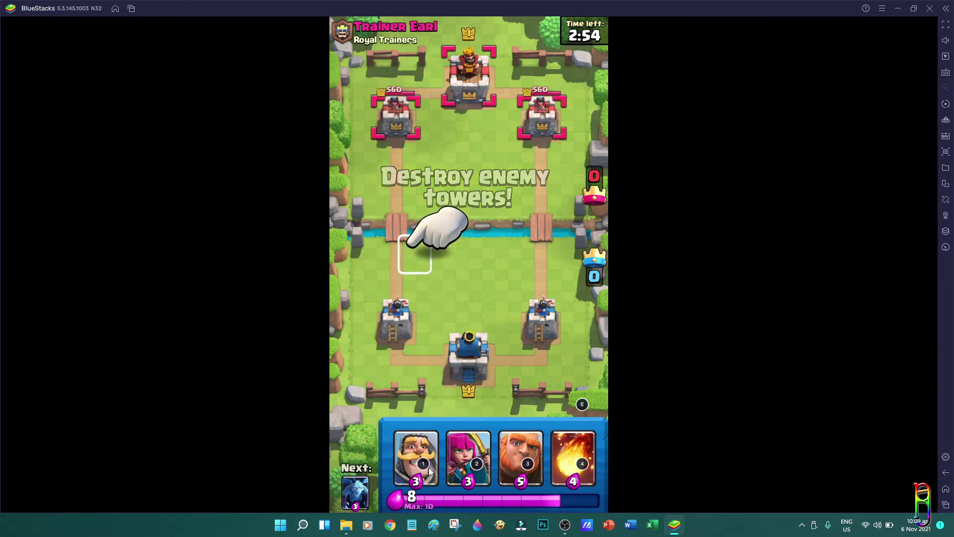
pyautogui.moveTo(430, 471); pyautogui.dragTo(435, 258)
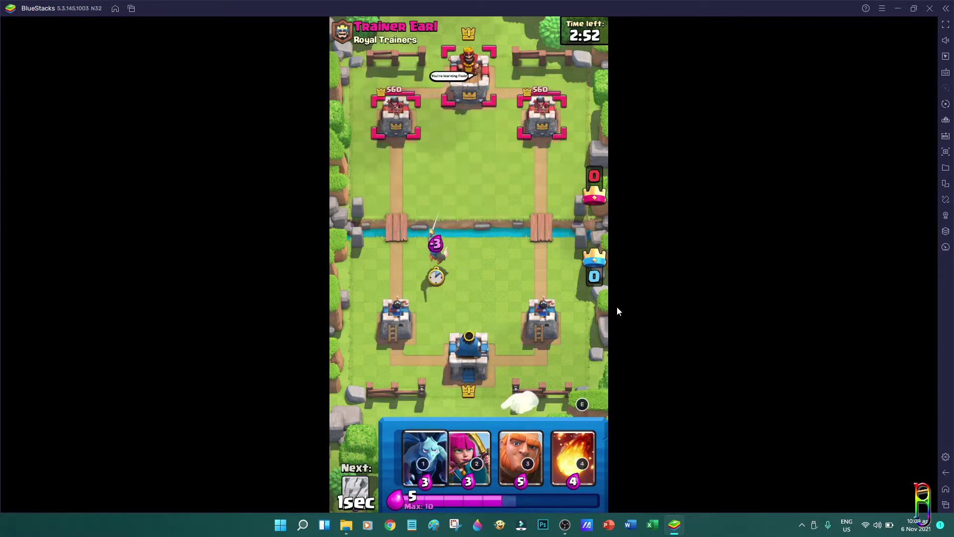
pyautogui.moveTo(520, 457); pyautogui.dragTo(386, 205)
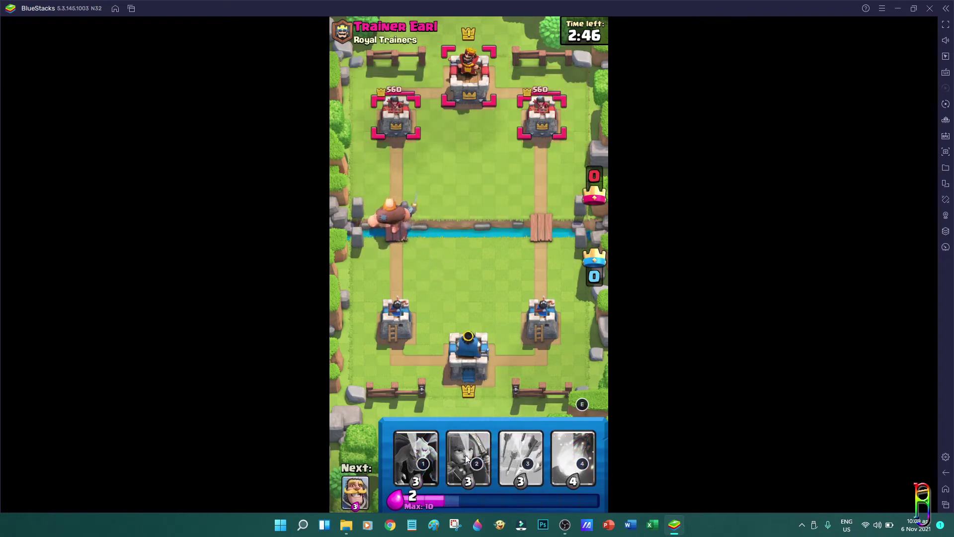
pyautogui.moveTo(466, 458); pyautogui.dragTo(380, 245)
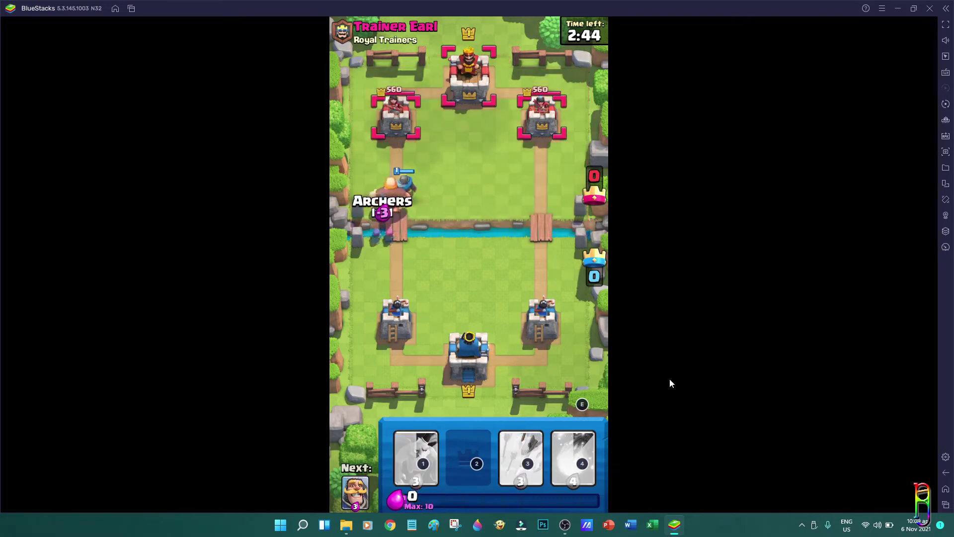
# Leave the game for the home screen, and open the Android Settings from the System apps folder
pyautogui.click(946, 489)
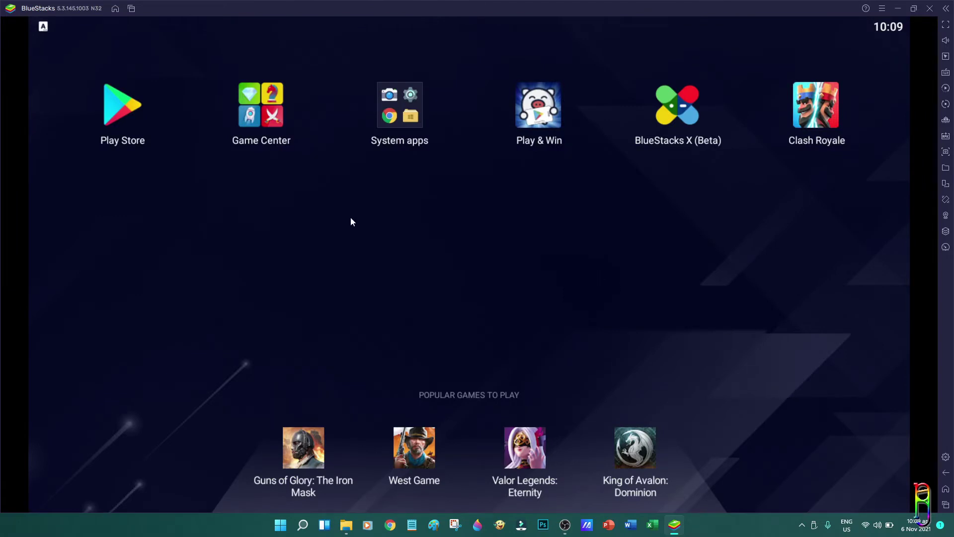
pyautogui.click(401, 101)
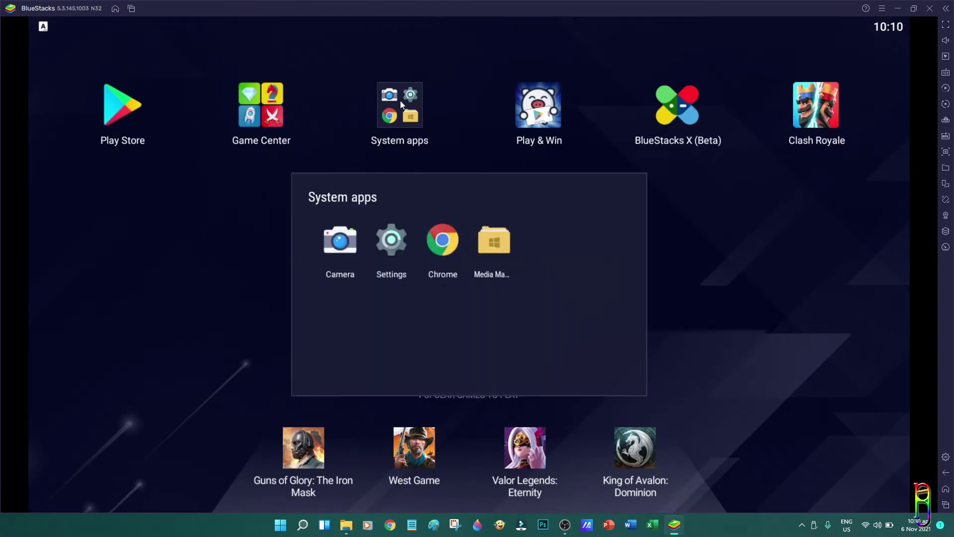
pyautogui.click(391, 246)
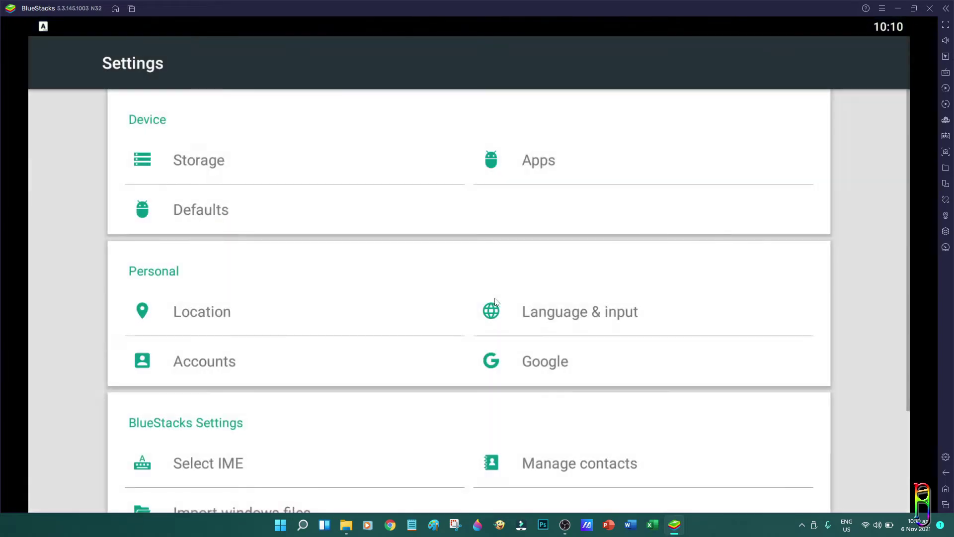
pyautogui.scroll(-3, 585, 317)
pyautogui.scroll(3, 258, 358)
# Look at the Android storage settings, return to the main settings list and look over its categories
pyautogui.click(208, 191)
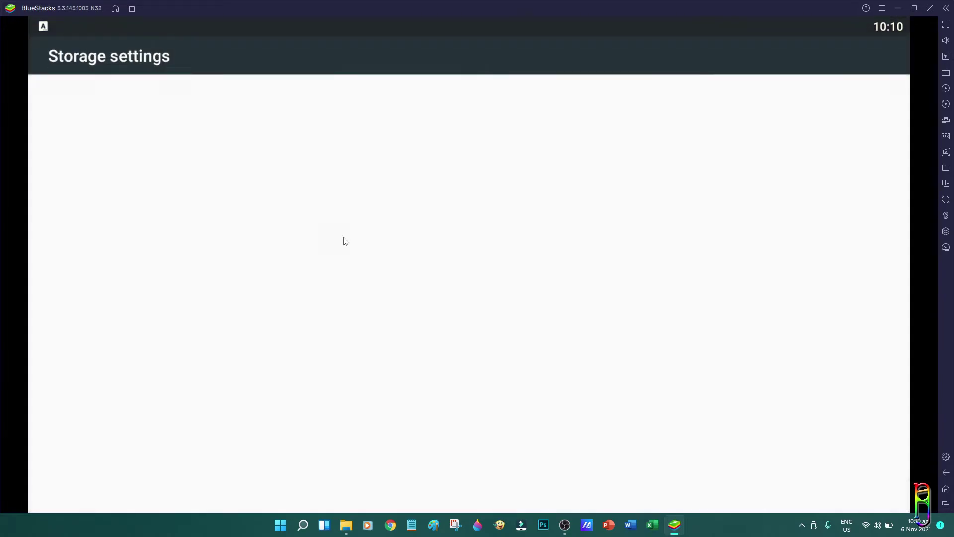
pyautogui.scroll(-3, 423, 326)
pyautogui.scroll(3, 423, 327)
pyautogui.press('Escape')
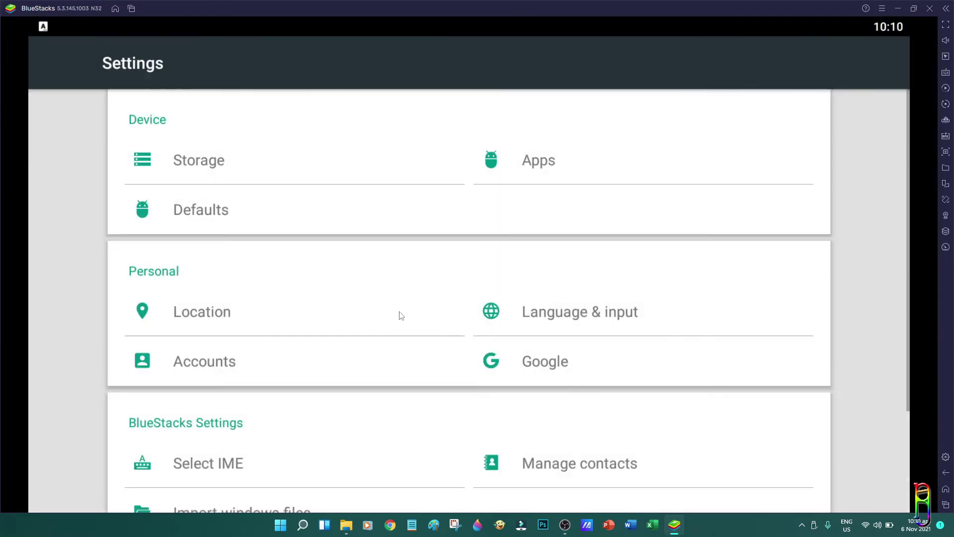
pyautogui.scroll(-3, 402, 316)
pyautogui.scroll(3, 703, 456)
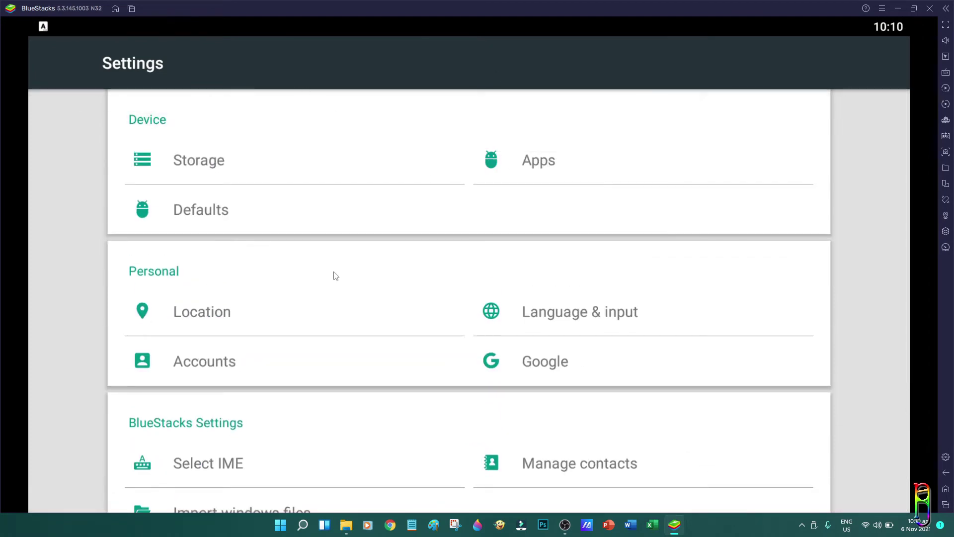
pyautogui.scroll(-3, 344, 273)
pyautogui.scroll(3, 654, 392)
# Examine the installed apps list and the Configure apps options, and return to the main settings list
pyautogui.click(537, 166)
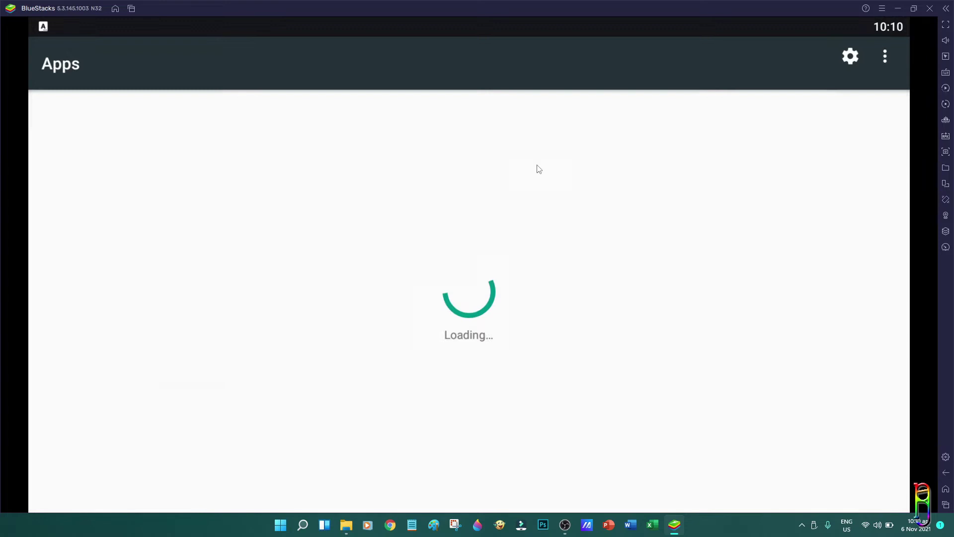
pyautogui.scroll(-5, 430, 326)
pyautogui.scroll(4, 430, 326)
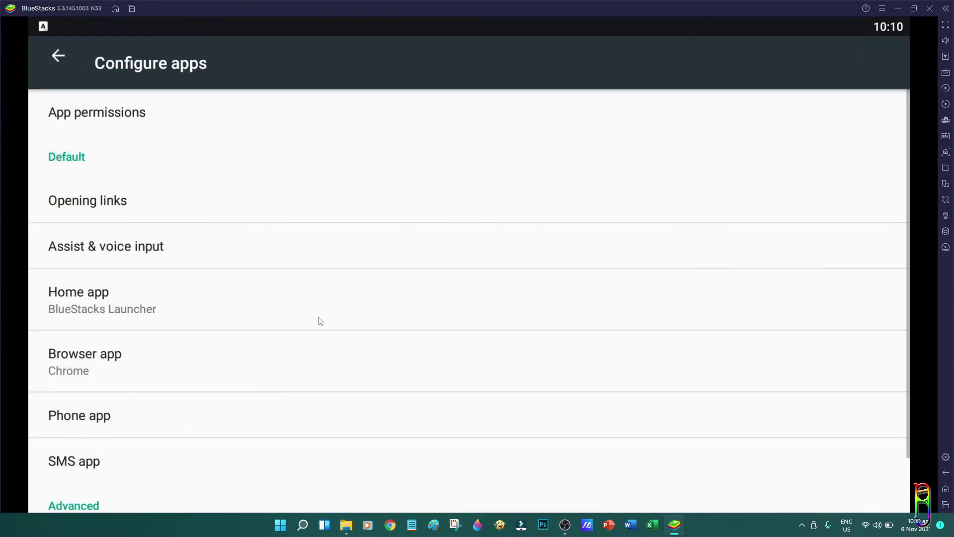
pyautogui.scroll(-1, 324, 313)
pyautogui.scroll(1, 288, 383)
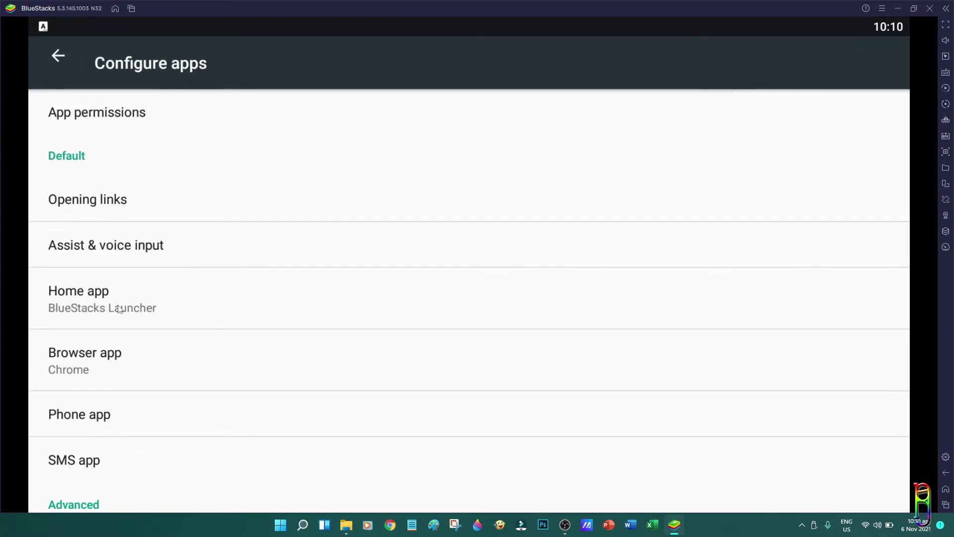
pyautogui.click(60, 57)
pyautogui.click(64, 67)
# Check the Date & time page in the System section of the Android settings, and go back
pyautogui.scroll(-2, 564, 368)
pyautogui.scroll(2, 562, 366)
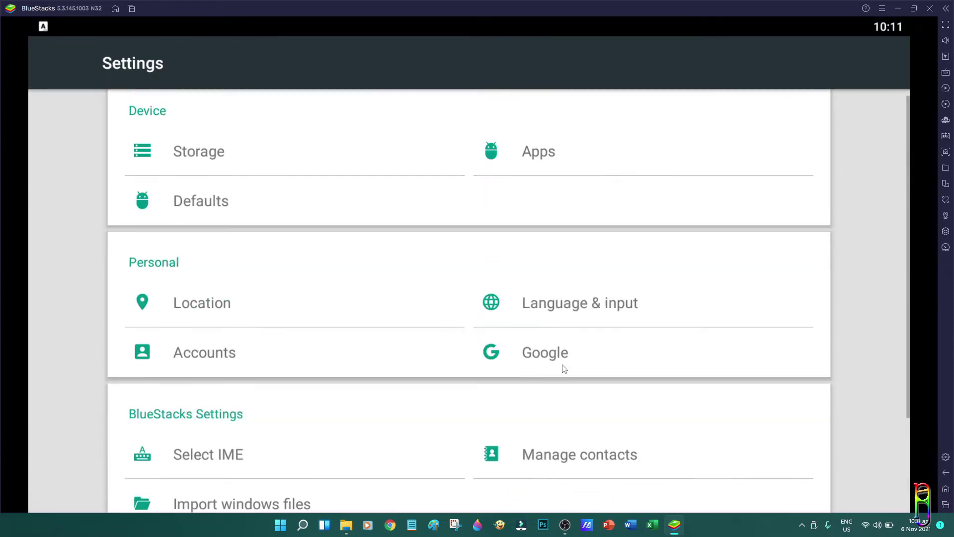
pyautogui.scroll(-2, 562, 367)
pyautogui.click(390, 479)
pyautogui.scroll(1, 398, 320)
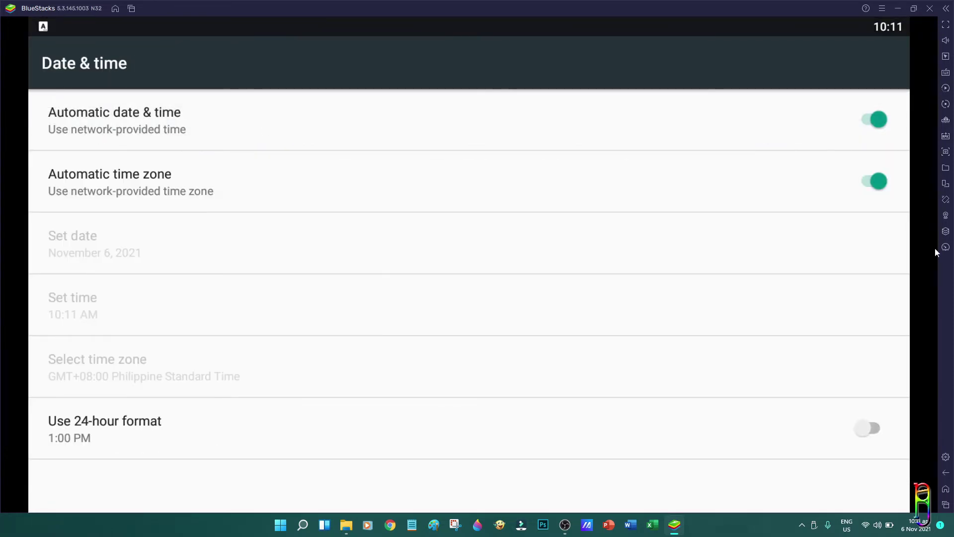
pyautogui.click(946, 472)
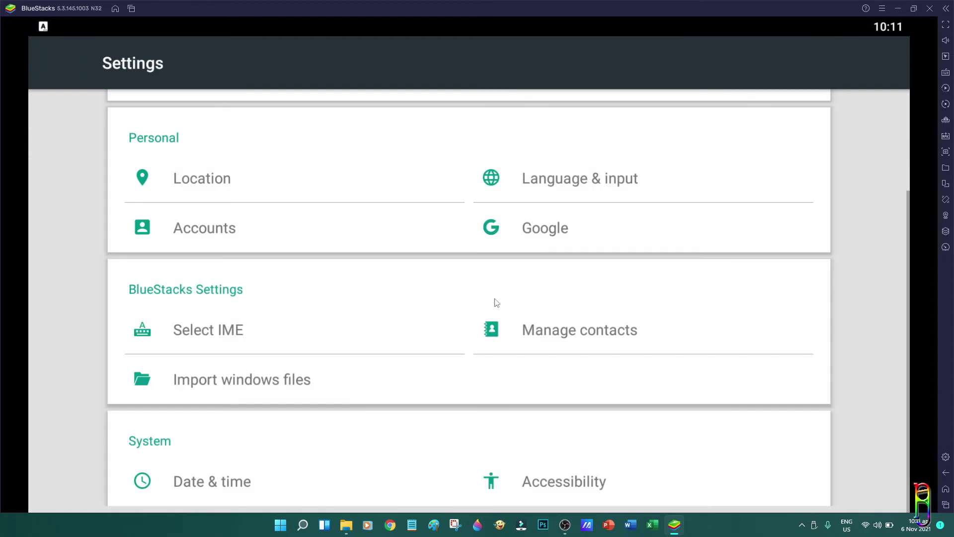
# Review the default app assignments under Defaults in the Android settings, and go back
pyautogui.scroll(3, 534, 371)
pyautogui.click(209, 209)
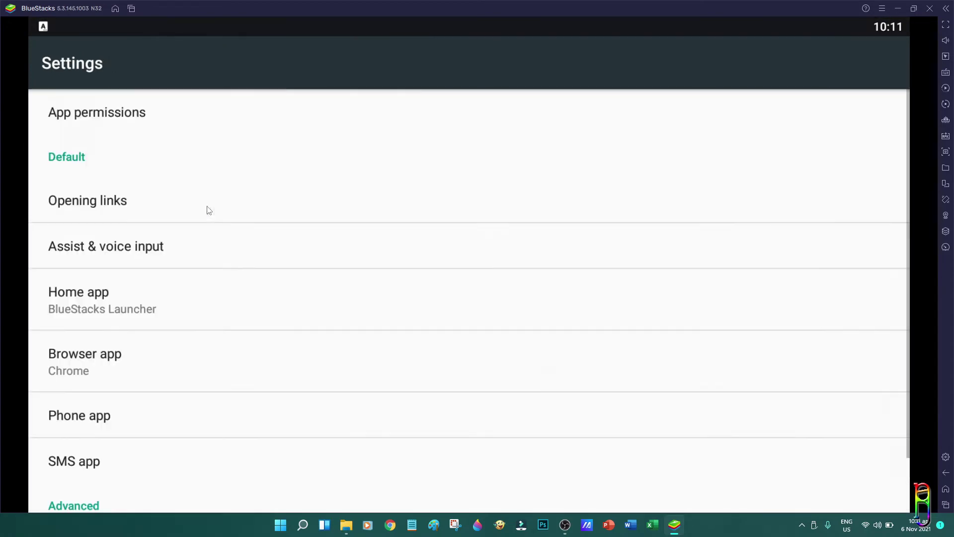
pyautogui.scroll(-1, 348, 365)
pyautogui.scroll(1, 348, 366)
pyautogui.press('Escape')
# Look over the internal shared storage breakdown and the Accounts page in the Android settings, and go back
pyautogui.click(194, 159)
pyautogui.scroll(-3, 535, 362)
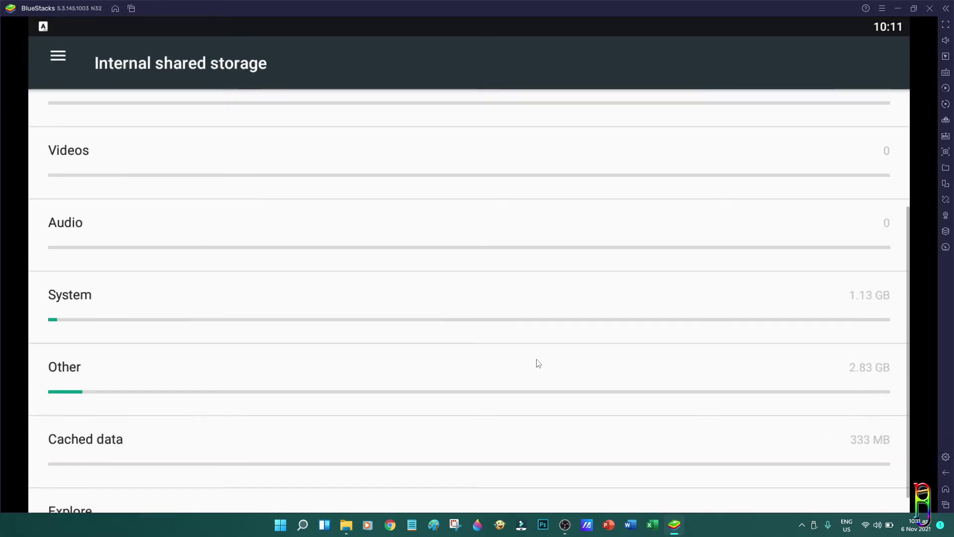
pyautogui.press('Escape')
pyautogui.click(263, 357)
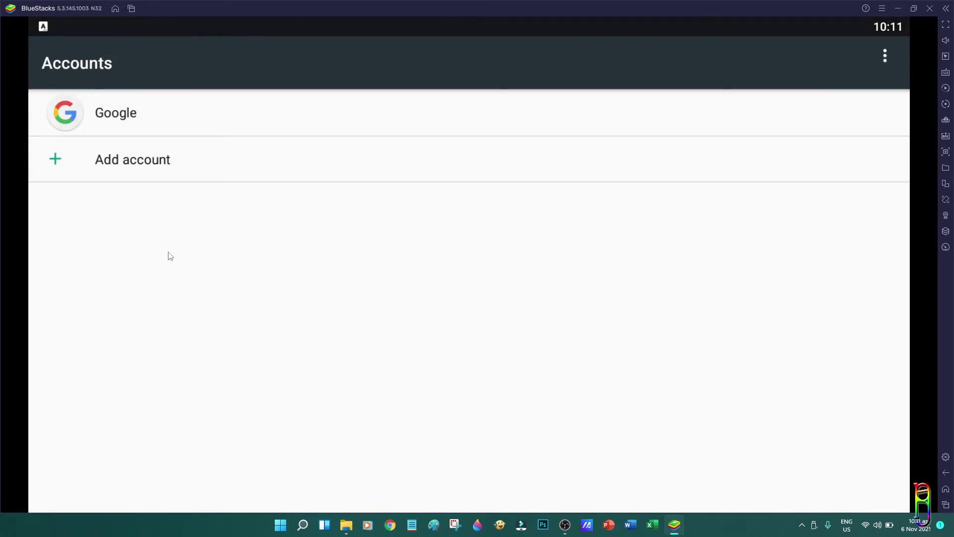
pyautogui.press('Escape')
# Review the keyboard and language options on the Select IME page under BlueStacks Settings
pyautogui.scroll(-3, 716, 400)
pyautogui.click(240, 343)
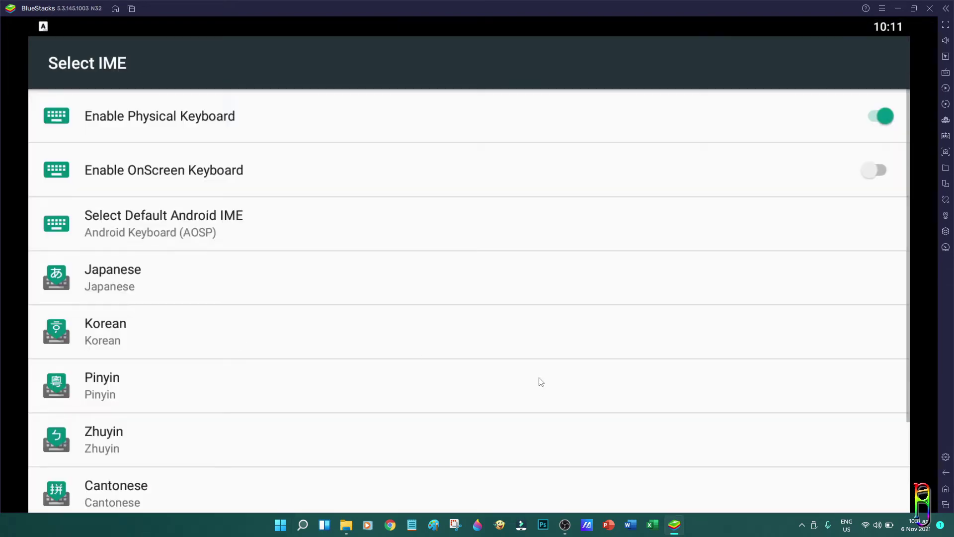
pyautogui.scroll(-2, 538, 381)
pyautogui.scroll(2, 538, 381)
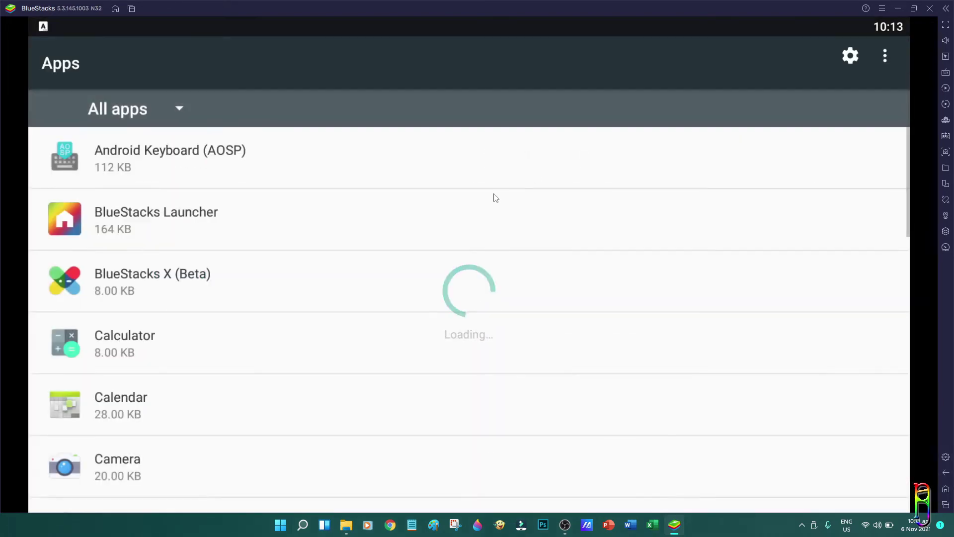
# Look through the list of all installed Android apps and their sizes
pyautogui.scroll(-5, 247, 247)
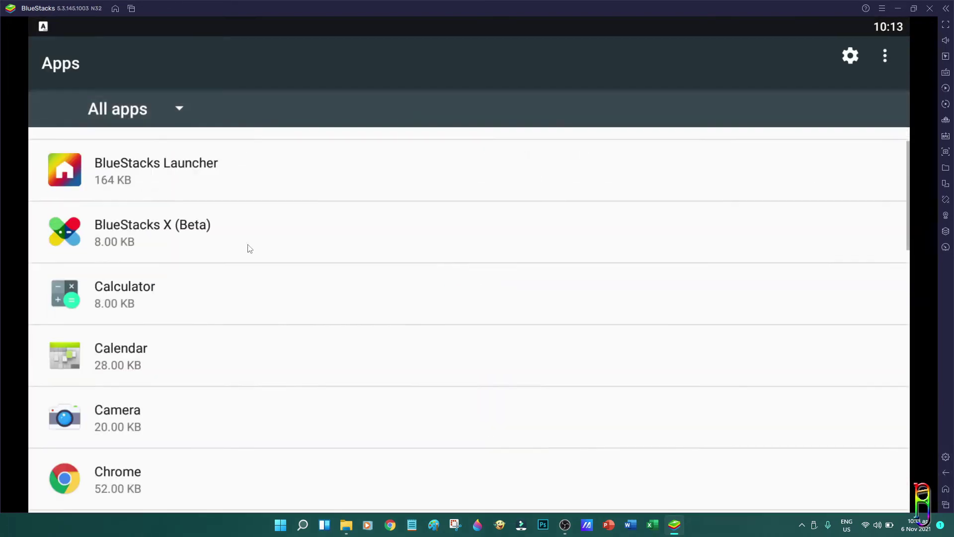
pyautogui.scroll(-3, 297, 365)
pyautogui.scroll(-6, 297, 363)
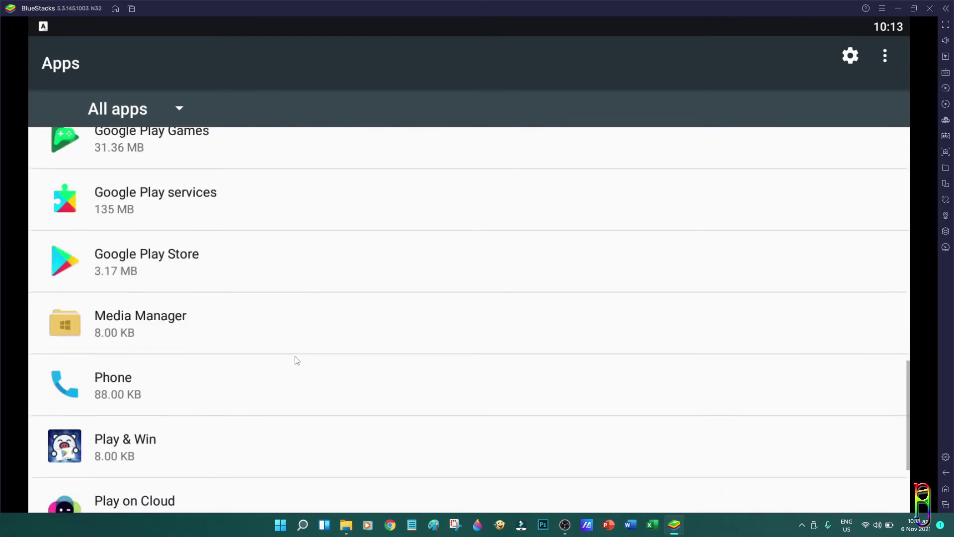
pyautogui.scroll(4, 296, 358)
pyautogui.scroll(4, 166, 238)
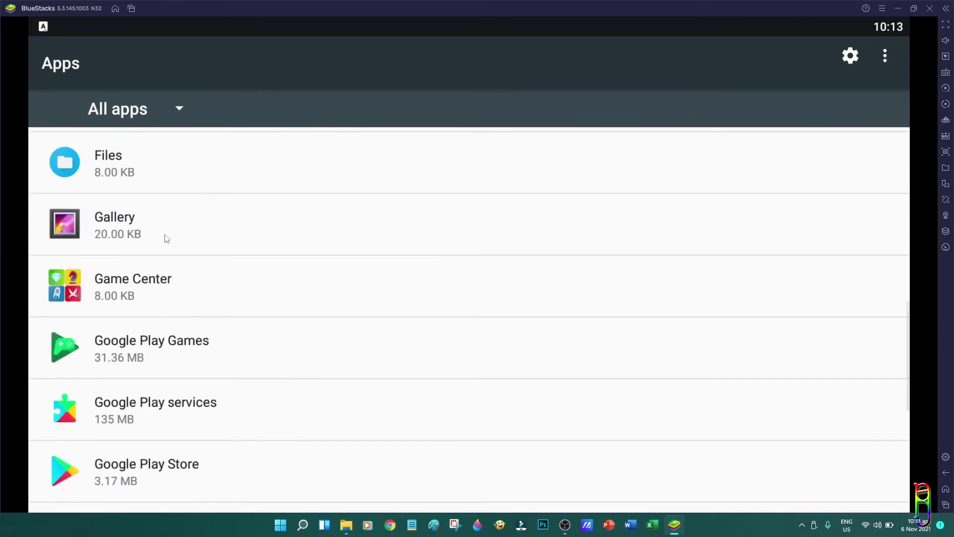
# Install ES File Explorer File Manager v4.1.3.apk from E:\Android\000-Tools APK with BlueStacks Player, and maximize the emulator window
pyautogui.click(347, 525)
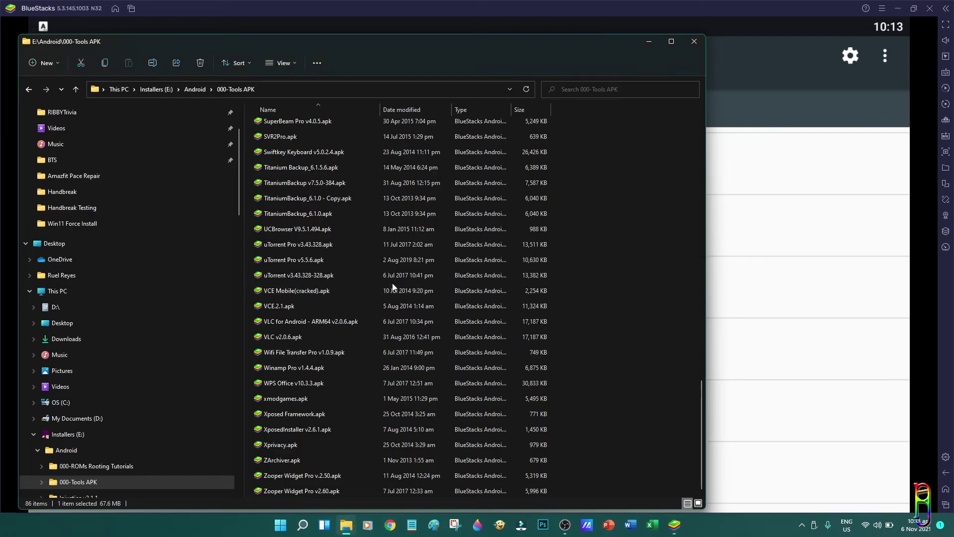
pyautogui.scroll(10, 382, 273)
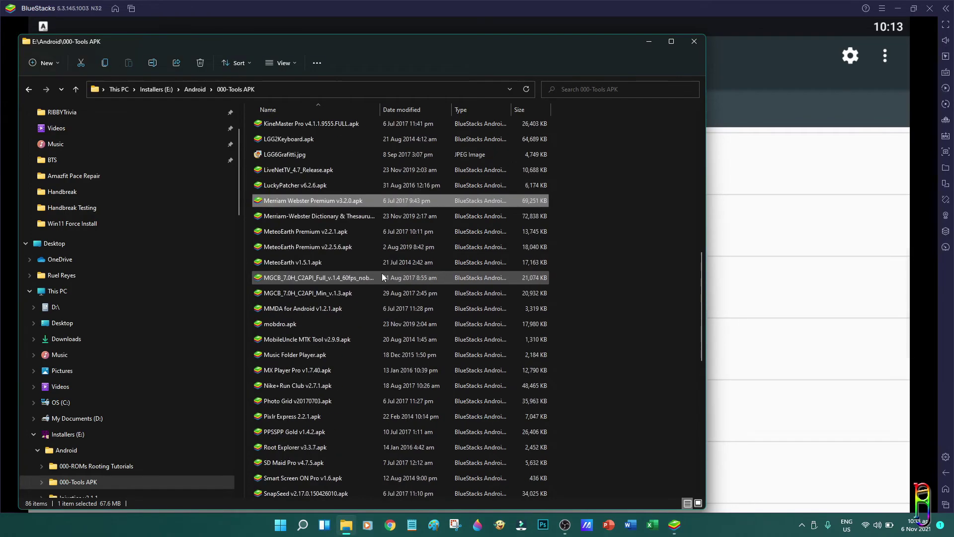
pyautogui.scroll(3, 348, 199)
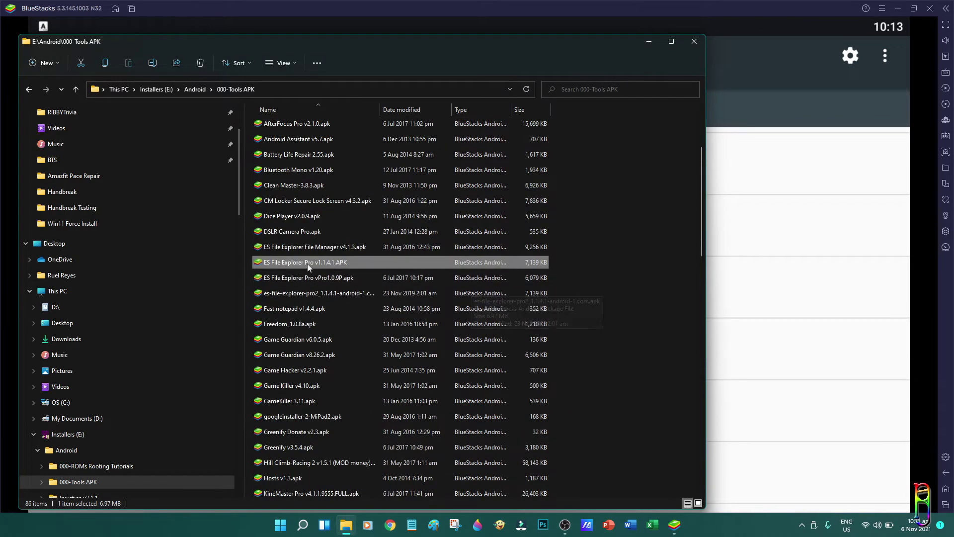
pyautogui.doubleClick(305, 247)
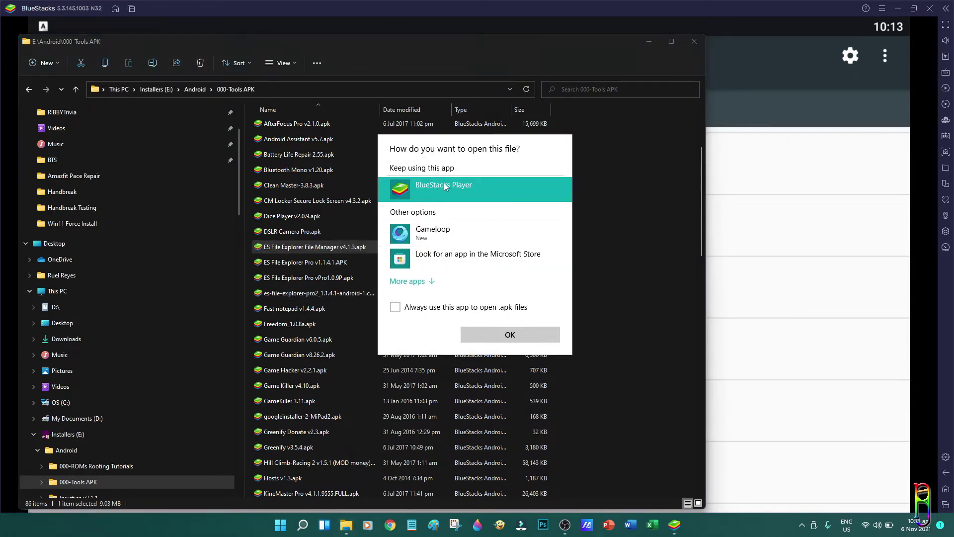
pyautogui.click(516, 330)
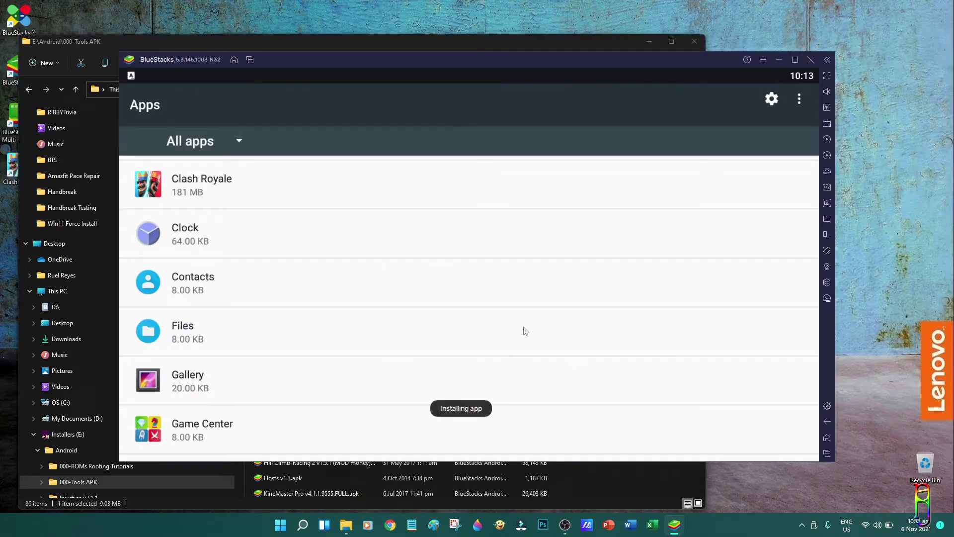
pyautogui.click(794, 59)
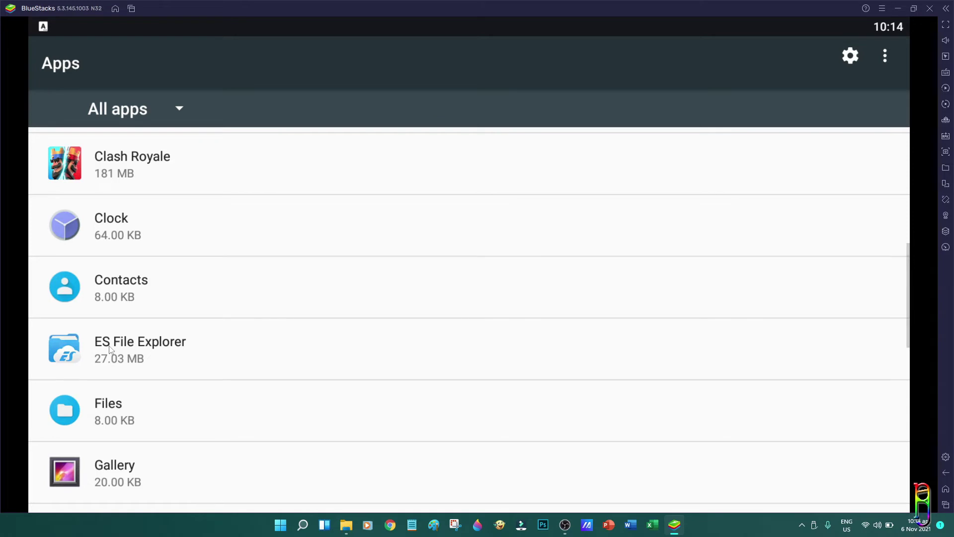
# Examine the App info page of ES File Explorer, including its storage and permissions, and go back
pyautogui.click(167, 346)
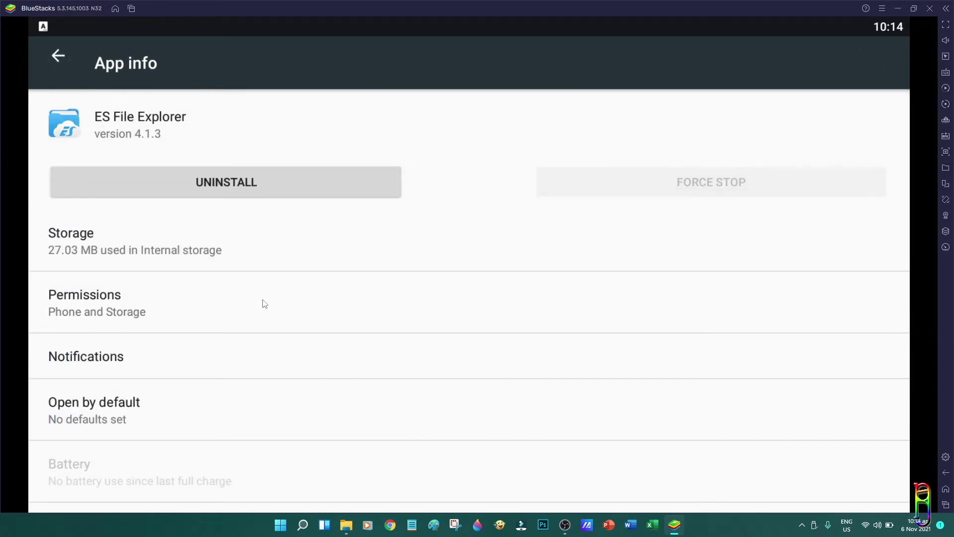
pyautogui.scroll(-6, 419, 357)
pyautogui.scroll(5, 421, 357)
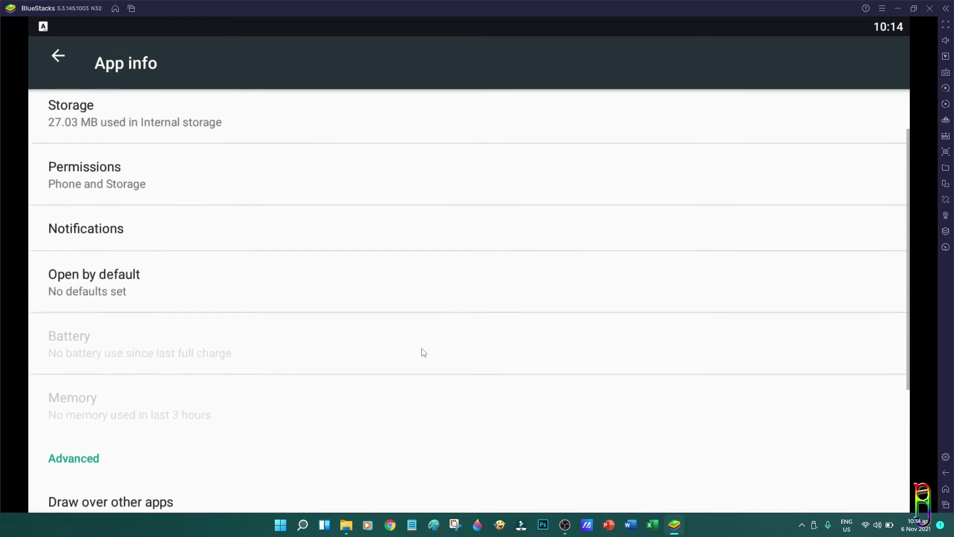
pyautogui.click(56, 62)
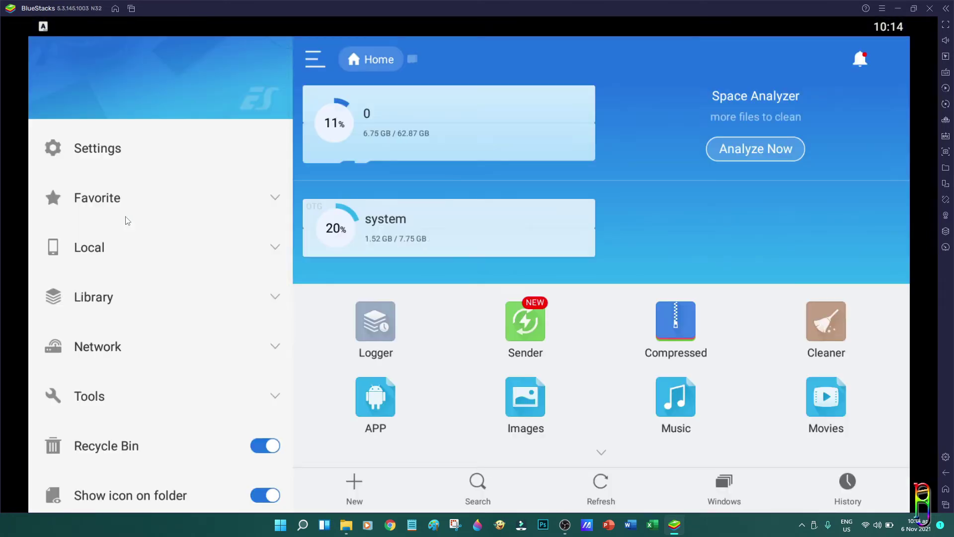
# Look over ES File Explorer's navigation drawer, its Tools entries and its Settings page, and go back
pyautogui.scroll(-4, 221, 251)
pyautogui.click(273, 219)
pyautogui.scroll(-2, 218, 373)
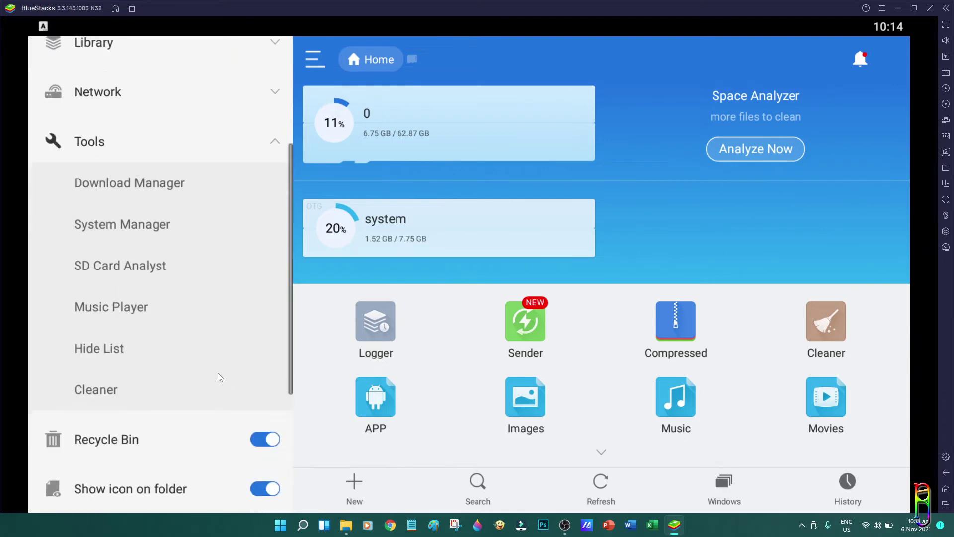
pyautogui.scroll(-2, 218, 373)
pyautogui.scroll(6, 217, 370)
pyautogui.click(143, 148)
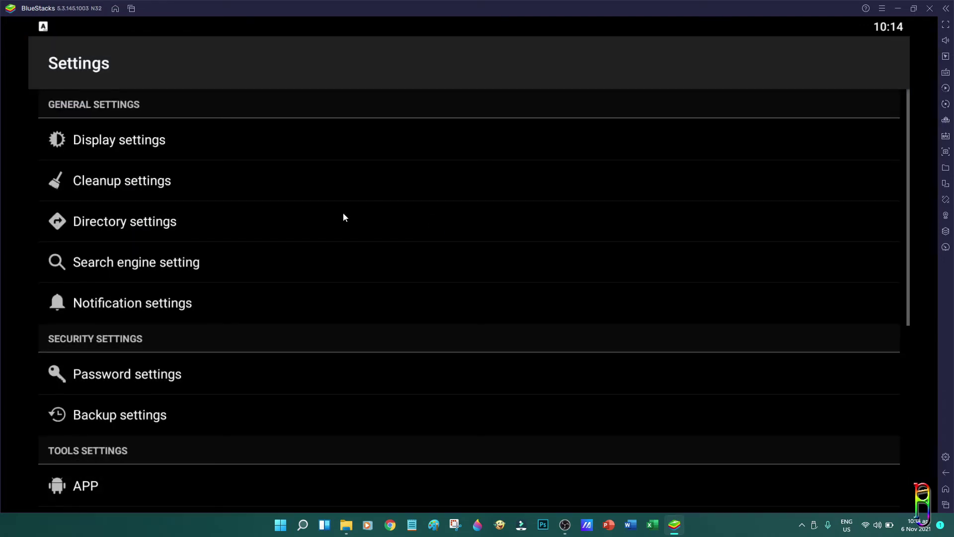
pyautogui.click(946, 472)
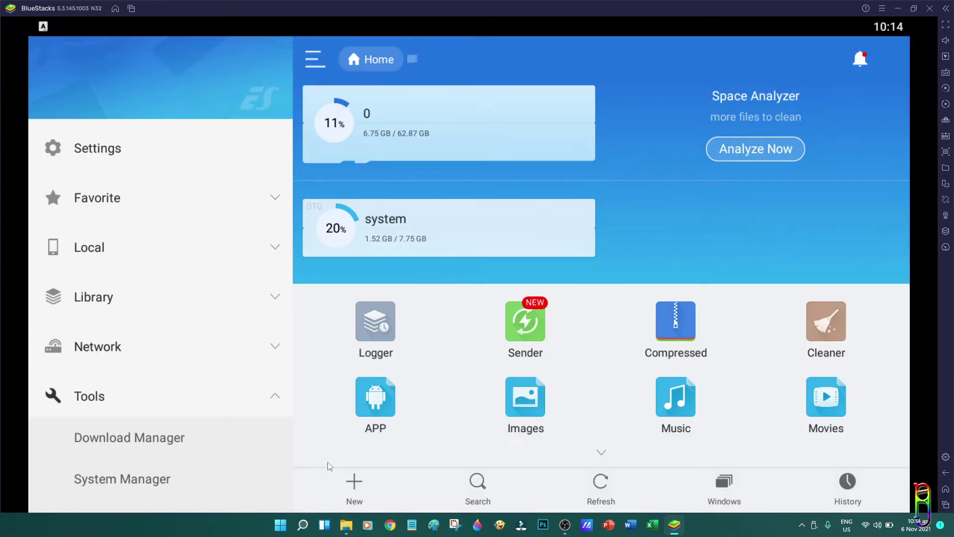
# Return to the home screen, open the Android Settings from System apps and go back to the main settings list
pyautogui.click(947, 489)
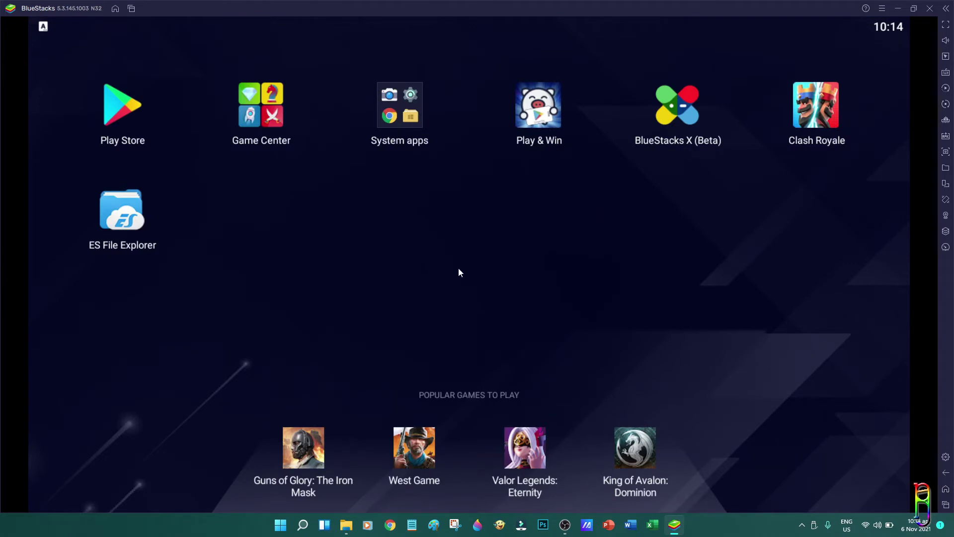
pyautogui.click(407, 102)
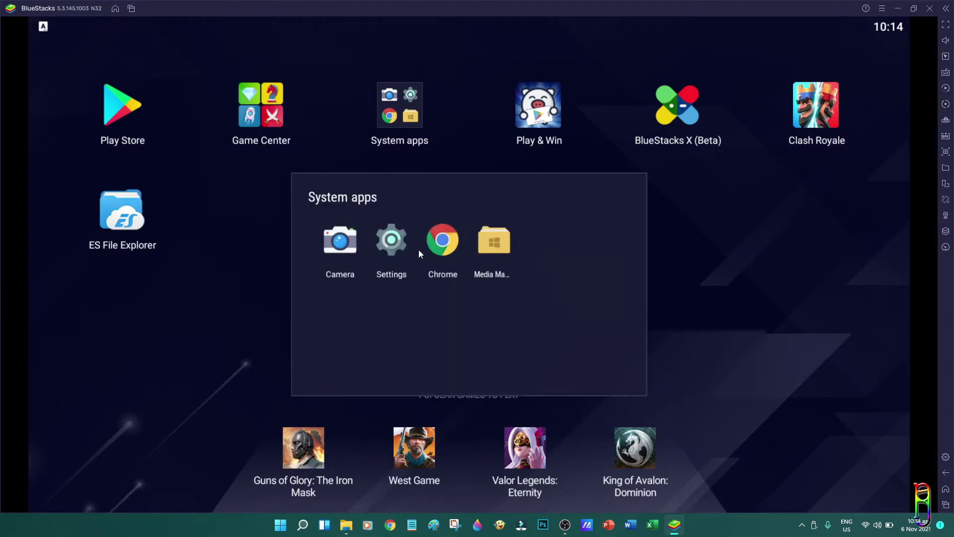
pyautogui.click(392, 240)
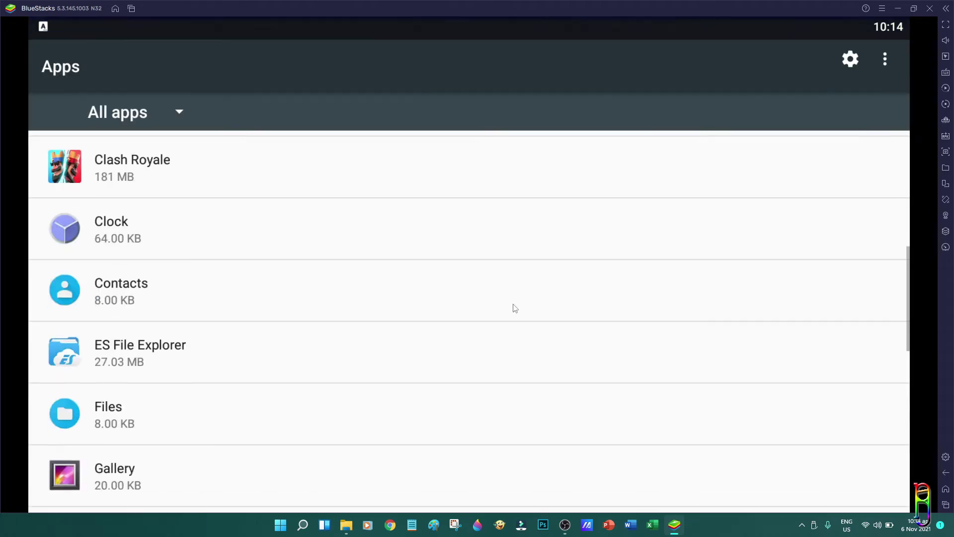
pyautogui.click(949, 477)
pyautogui.scroll(-3, 737, 439)
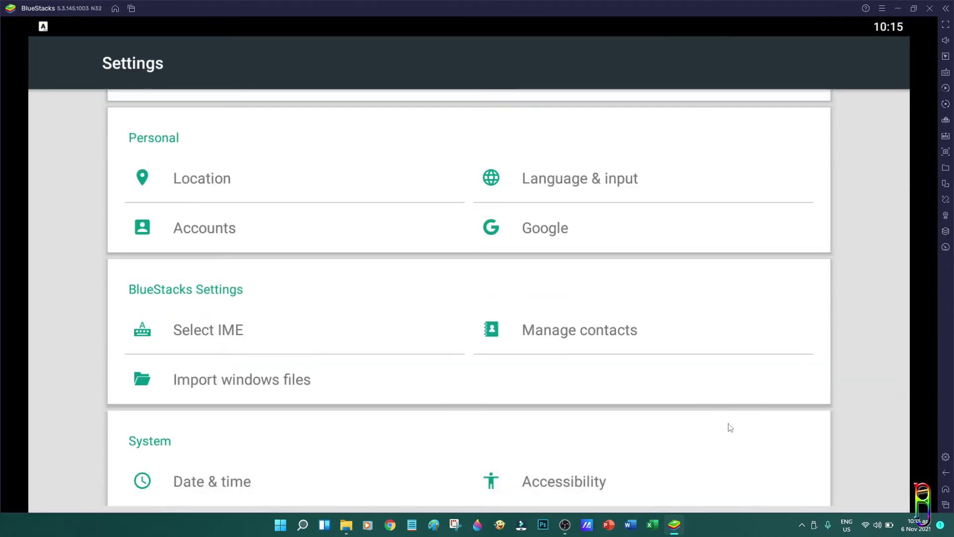
# Import the audio file "00-Autumn from The Four Seasona" from a subfolder of D:\Music\Classicals using Import windows files
pyautogui.click(287, 396)
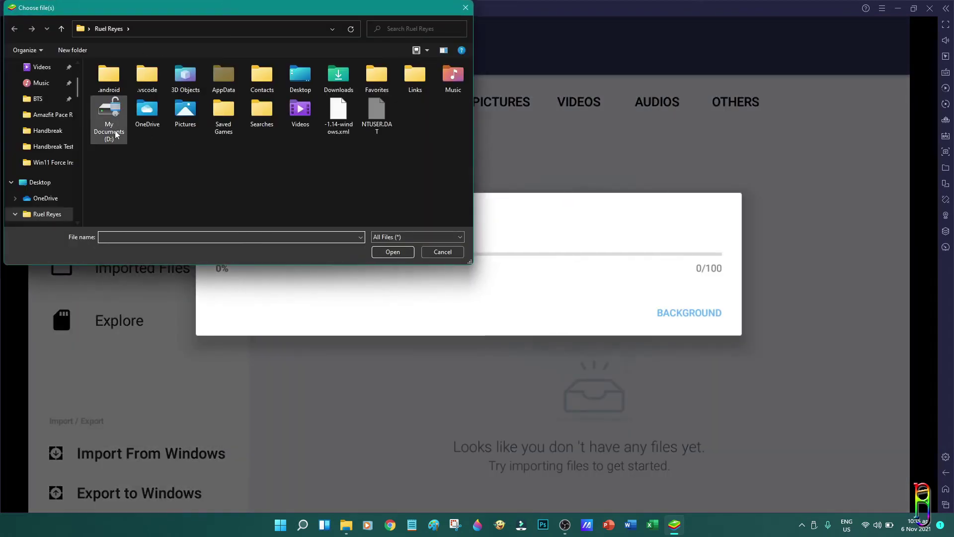
pyautogui.moveTo(78, 93); pyautogui.dragTo(78, 74)
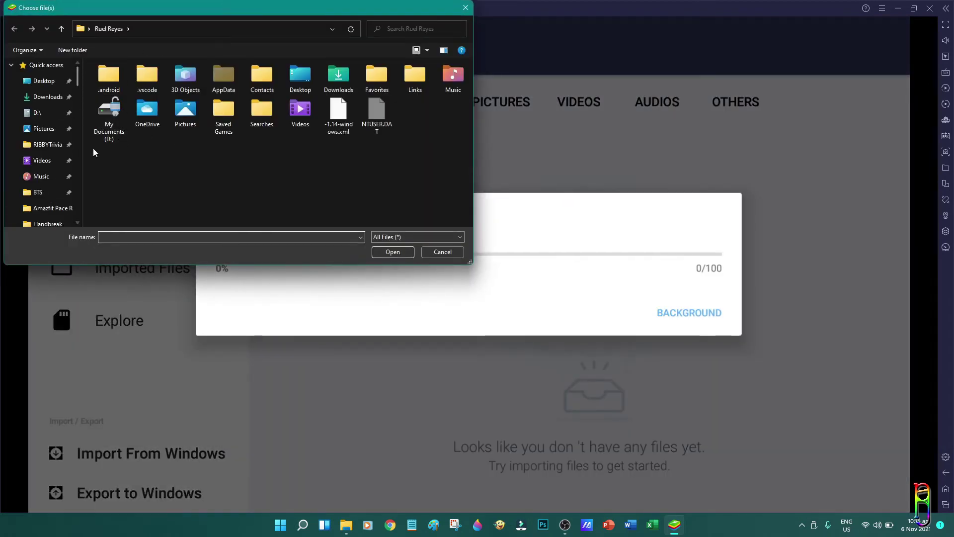
pyautogui.click(27, 180)
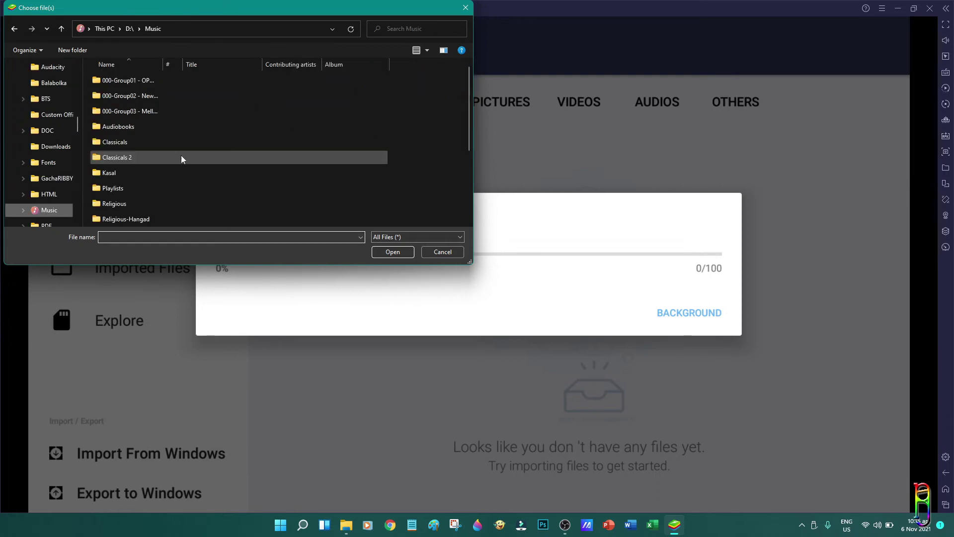
pyautogui.doubleClick(141, 142)
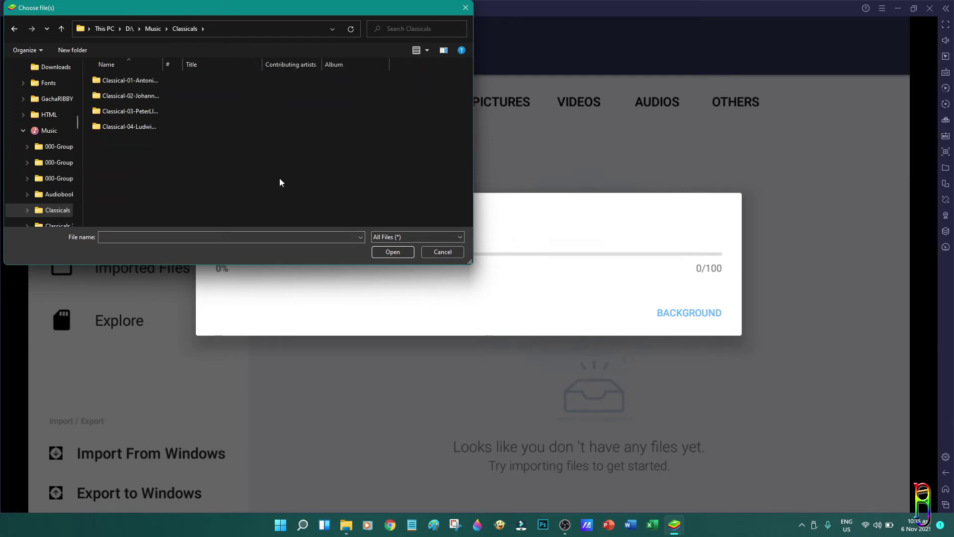
pyautogui.doubleClick(151, 80)
pyautogui.doubleClick(125, 83)
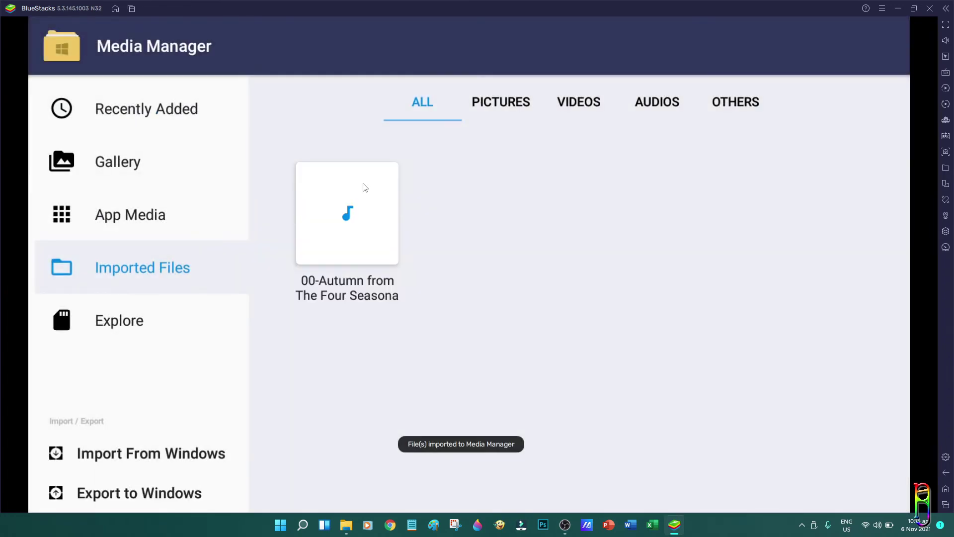
# Try to open the imported audio file, and exit Media Manager
pyautogui.click(381, 223)
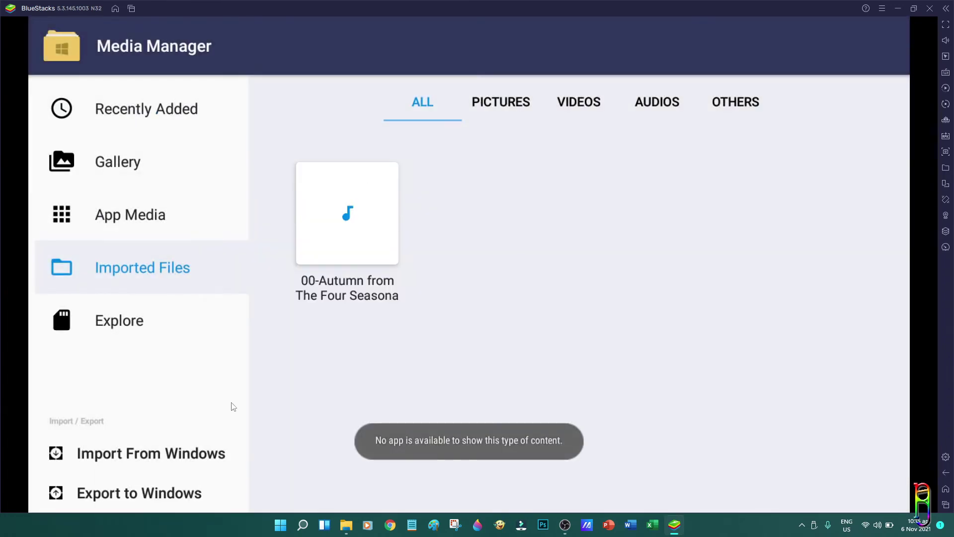
pyautogui.click(946, 472)
pyautogui.click(946, 472)
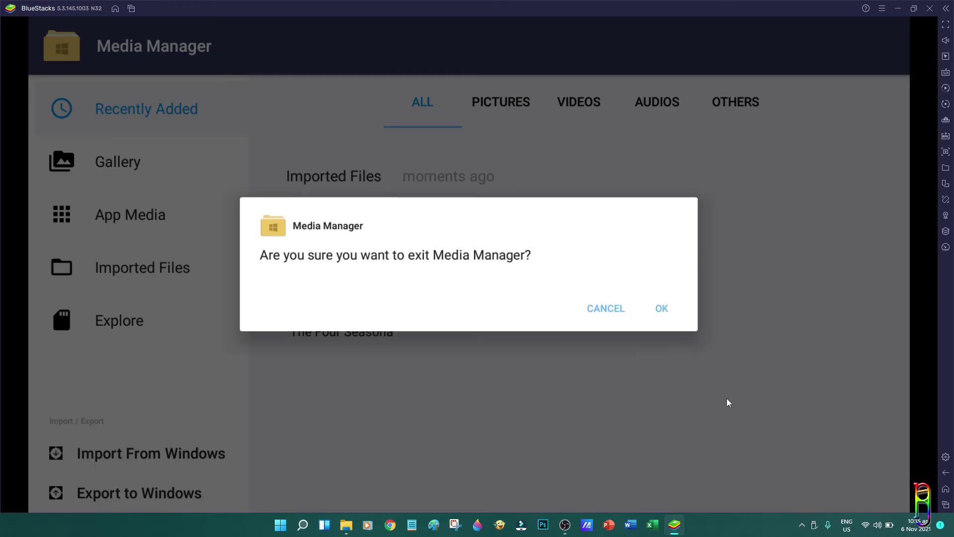
pyautogui.click(663, 314)
# Check the Language & input page in the Personal section of the Android settings, and go back
pyautogui.scroll(3, 682, 390)
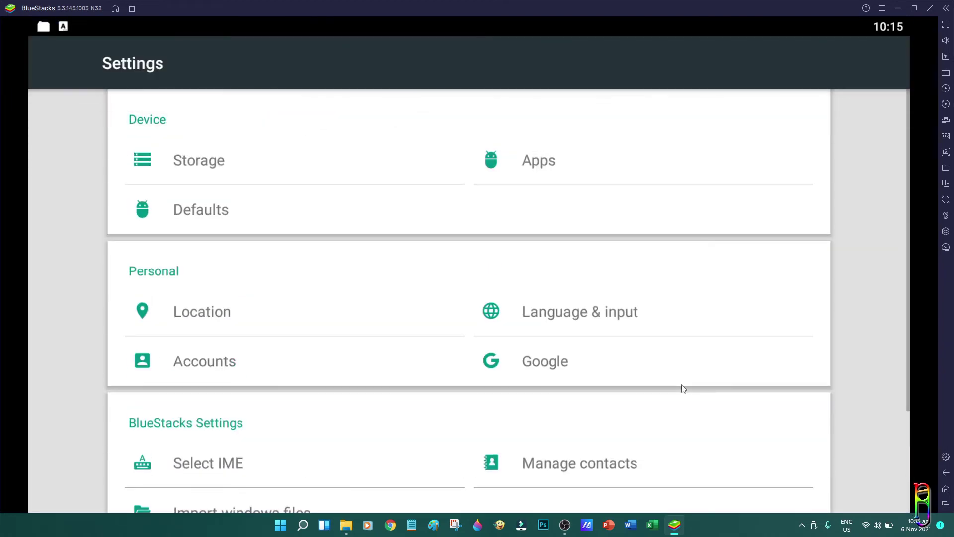
pyautogui.click(599, 318)
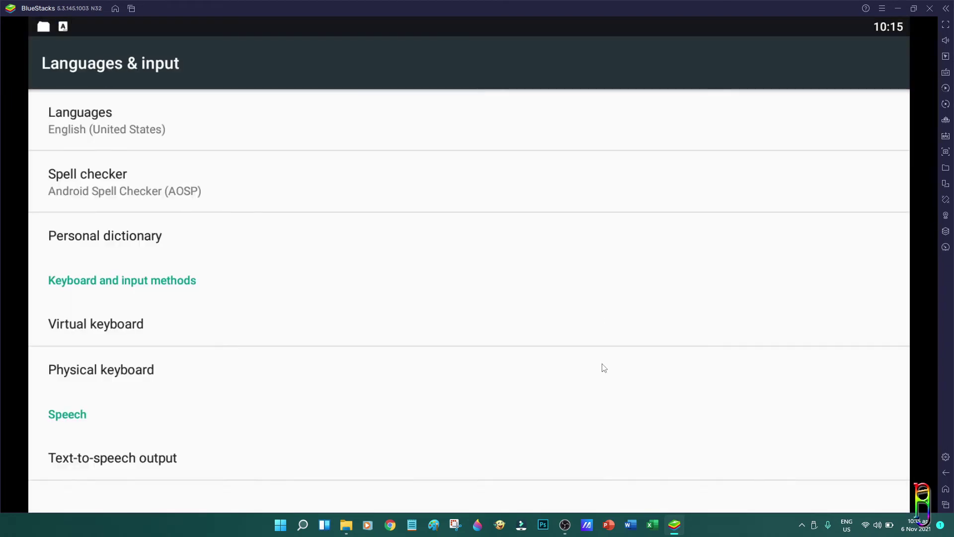
pyautogui.click(945, 472)
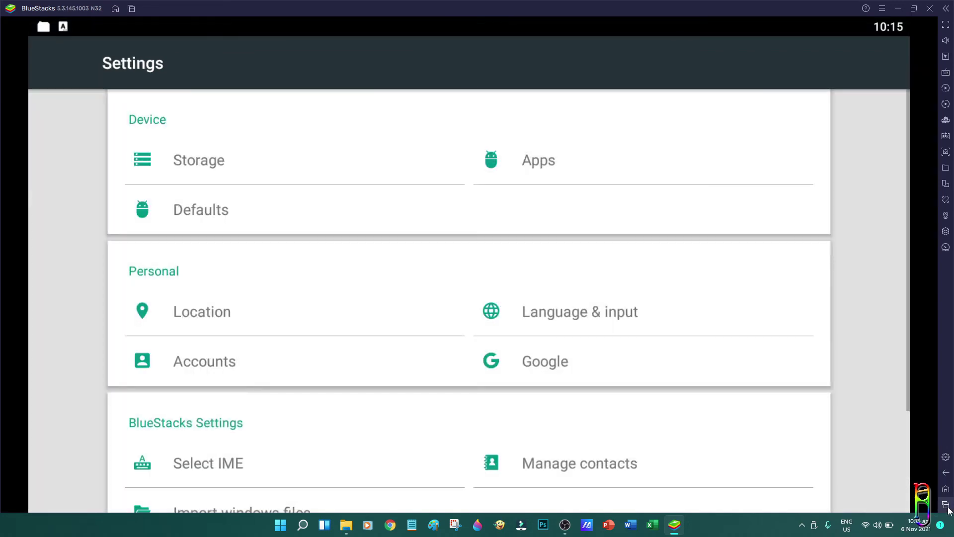
# Close the open apps in the recent apps overview, including Media Manager, ES File Explorer and Settings
pyautogui.click(947, 506)
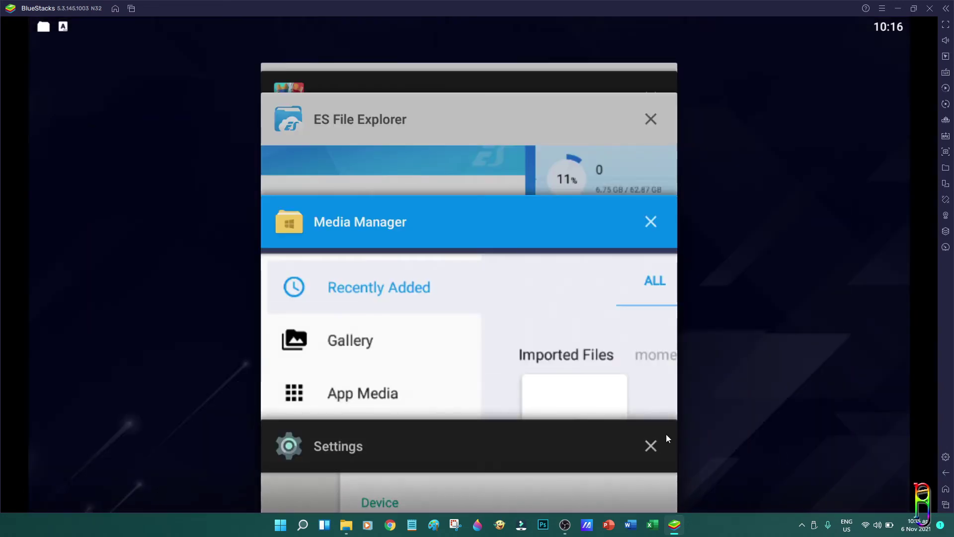
pyautogui.click(648, 221)
pyautogui.click(654, 169)
pyautogui.click(651, 178)
pyautogui.click(652, 179)
pyautogui.click(646, 249)
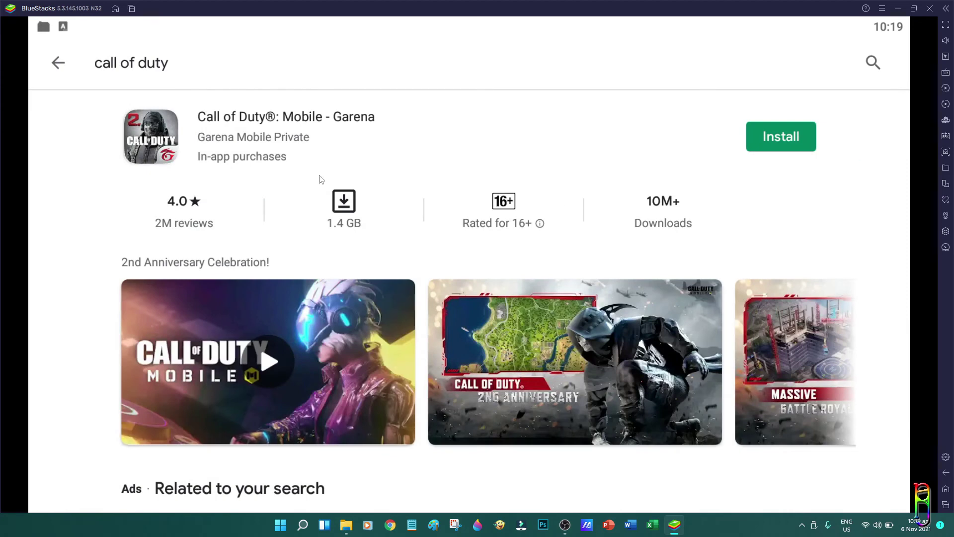
# Open the Call of Duty: Mobile - Garena store page, and look over the game controls and their advanced editor
pyautogui.click(550, 134)
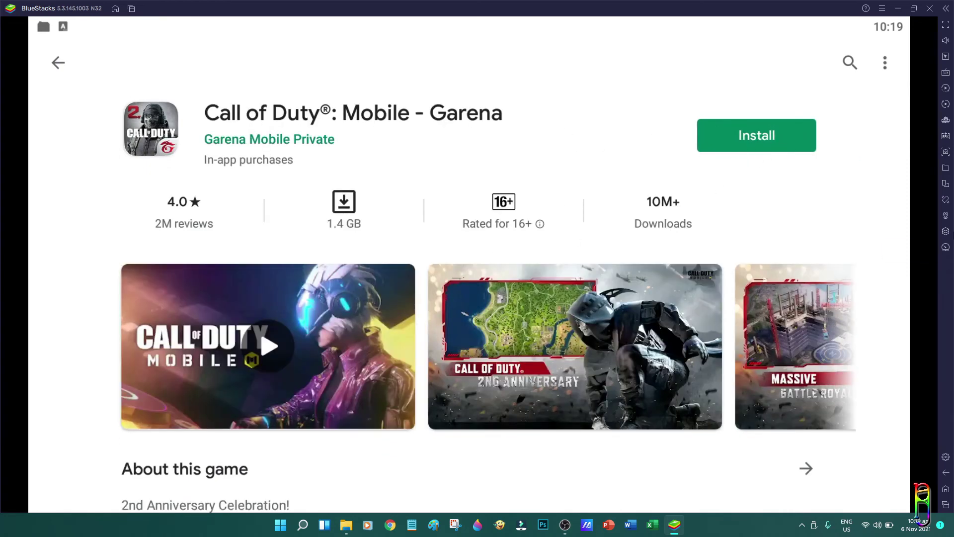
pyautogui.click(945, 73)
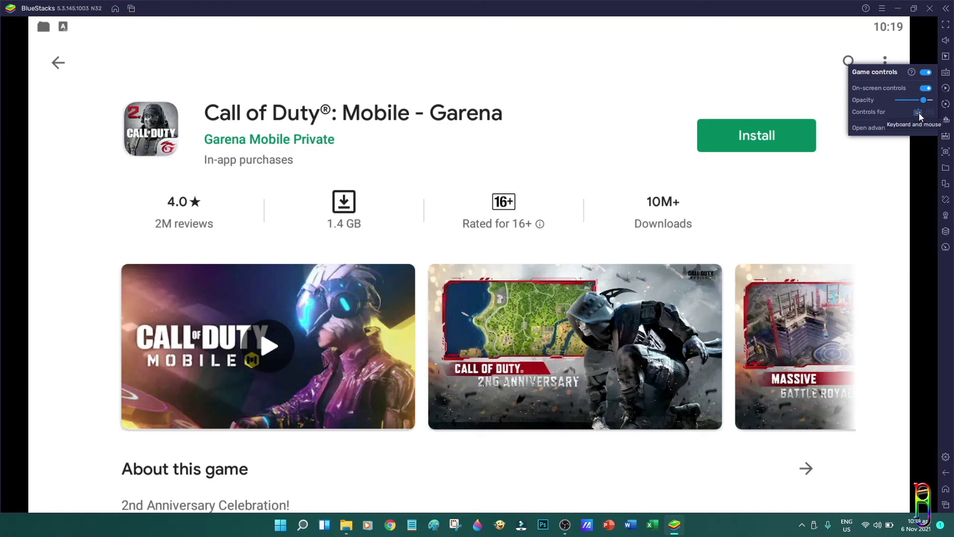
pyautogui.press('super+Down')
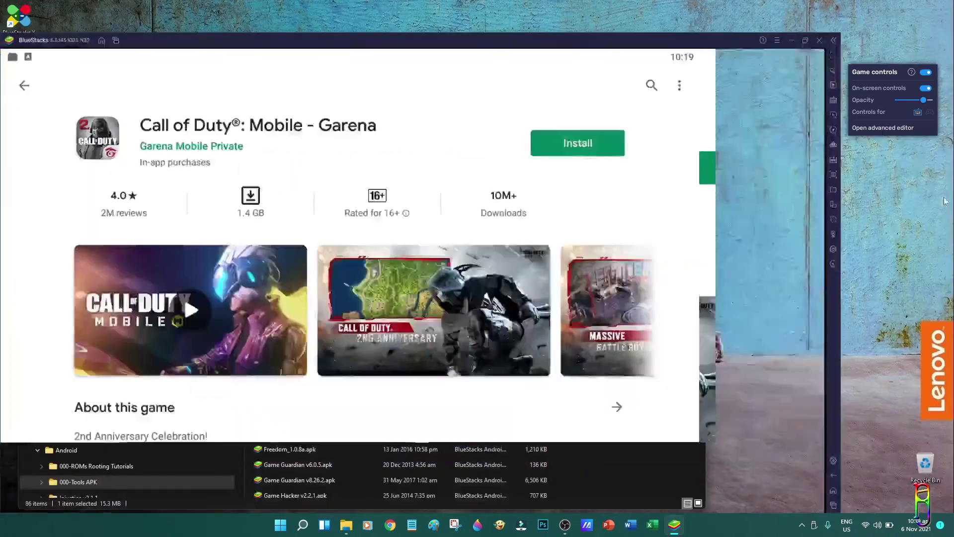
pyautogui.hotkey('ctrl', 'shift', 'a')
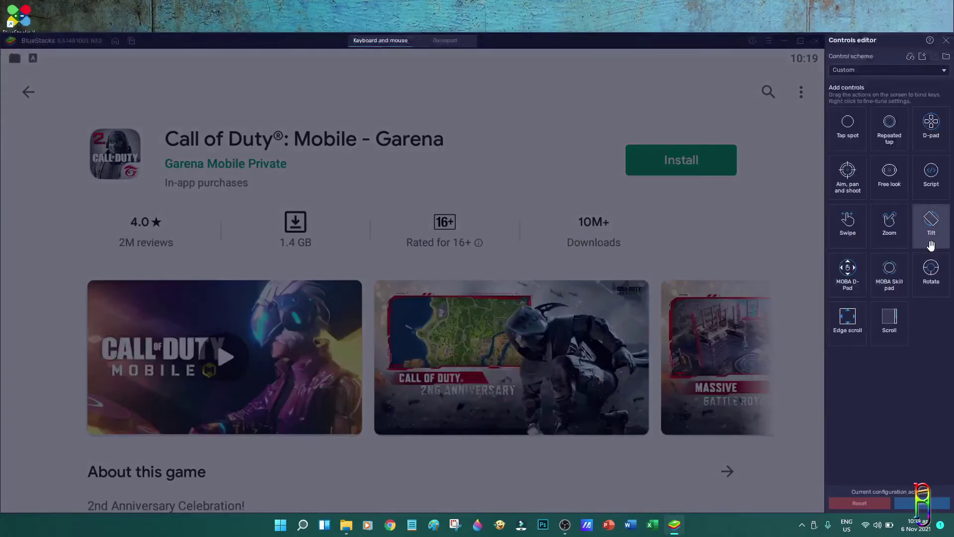
pyautogui.click(945, 41)
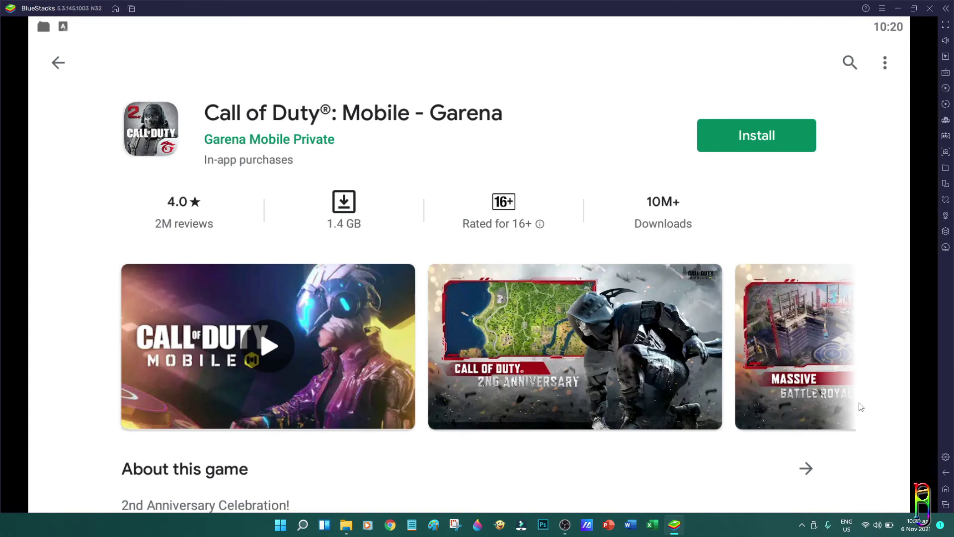
# Return to the Google Play home page and search the store for zombie tsunami
pyautogui.click(59, 63)
pyautogui.click(59, 65)
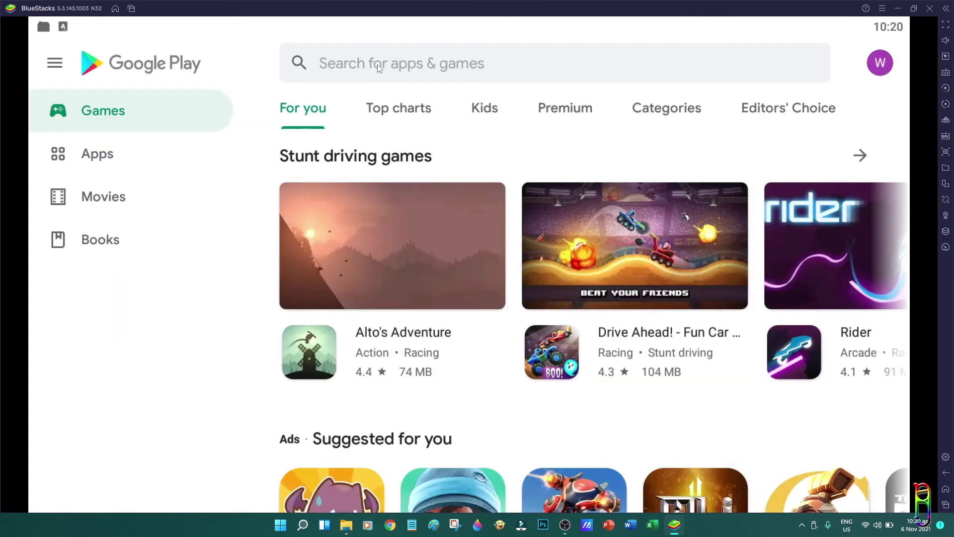
pyautogui.click(379, 68)
pyautogui.write('zombie t')
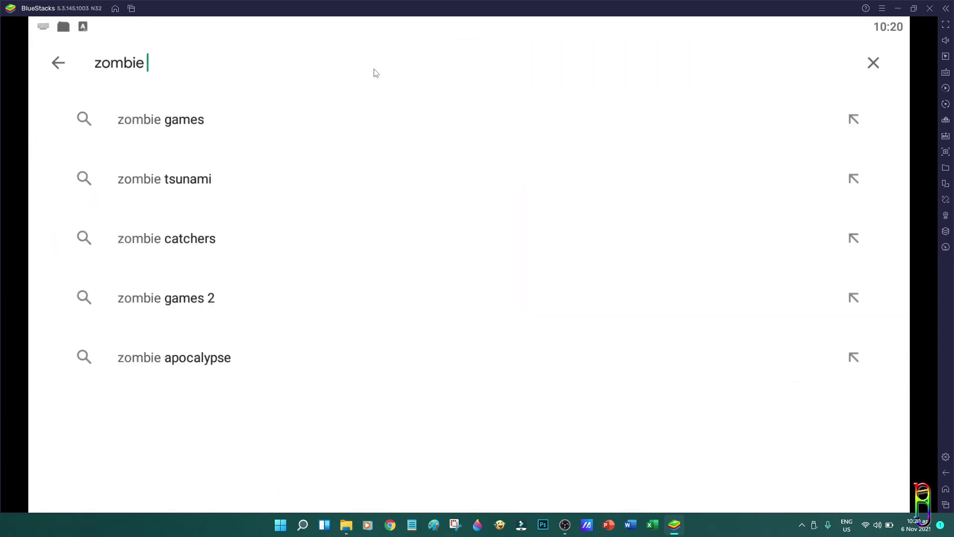
pyautogui.click(293, 135)
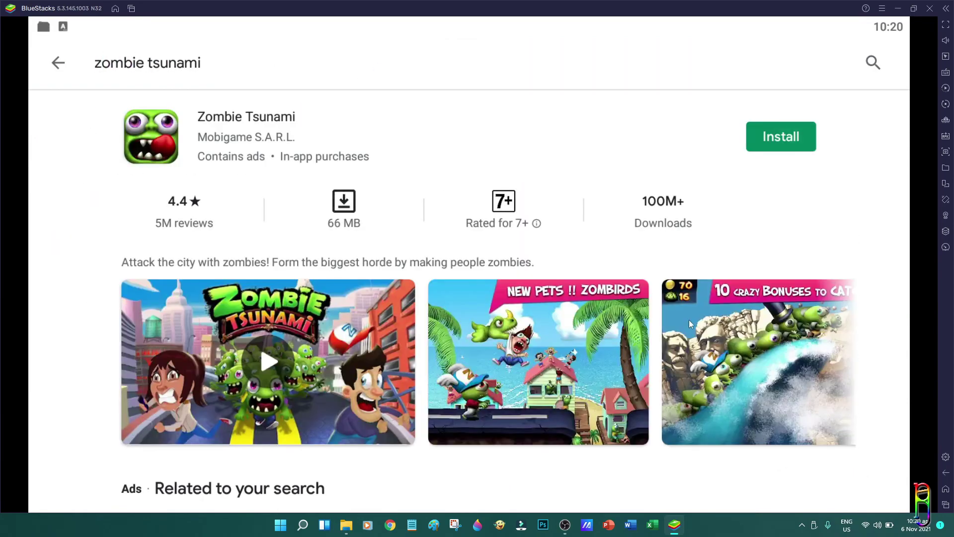
# Check the store pages of Plants vs. Zombies FREE and Plants vs Zombies 2 from the search results, and go back
pyautogui.scroll(-4, 688, 320)
pyautogui.scroll(-5, 612, 338)
pyautogui.click(539, 262)
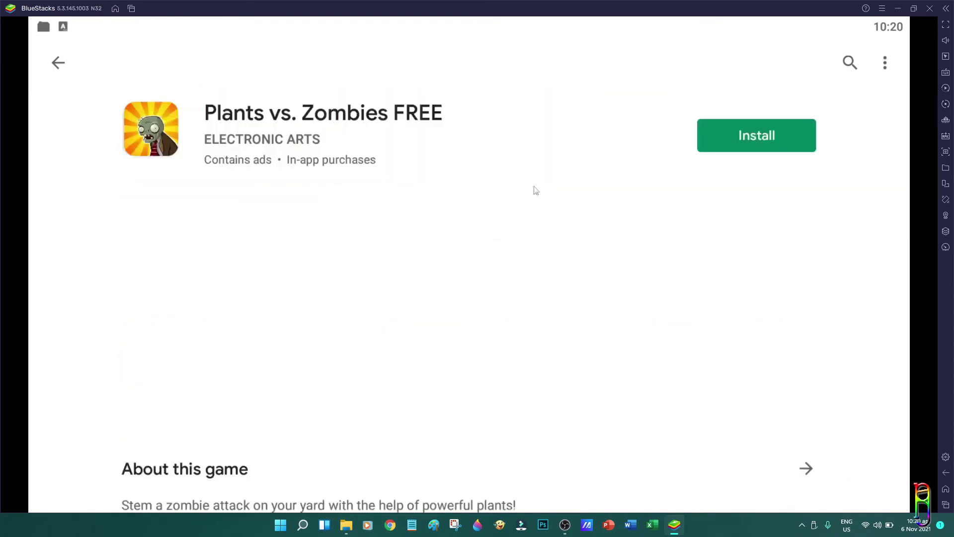
pyautogui.click(59, 63)
pyautogui.scroll(-2, 661, 326)
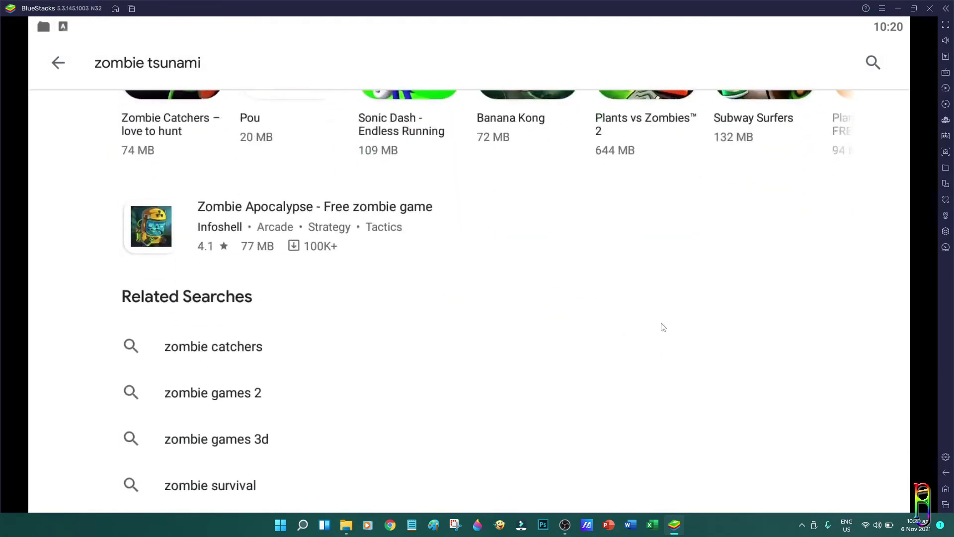
pyautogui.click(639, 100)
pyautogui.click(59, 66)
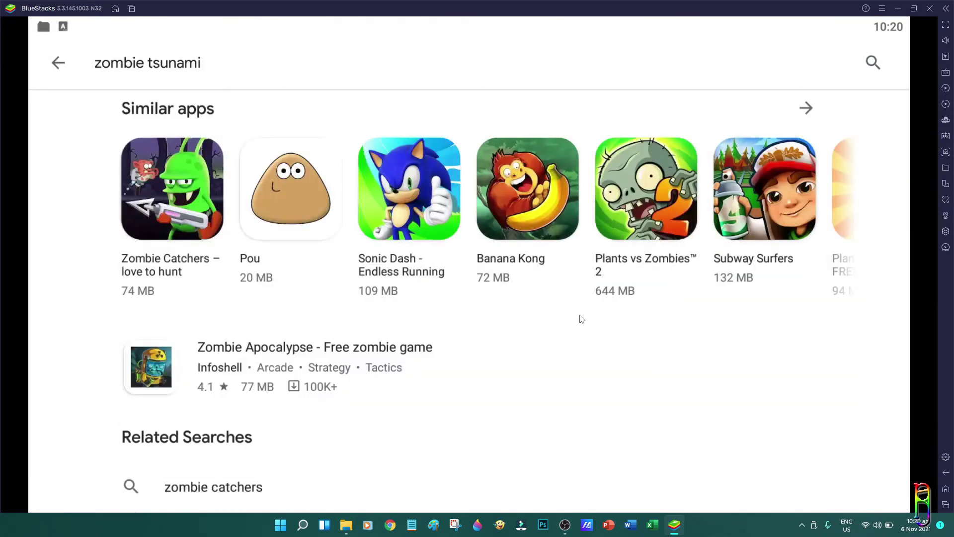
# Search the store for NBA and browse the listed basketball games
pyautogui.scroll(5, 582, 320)
pyautogui.click(317, 73)
pyautogui.write('NBA')
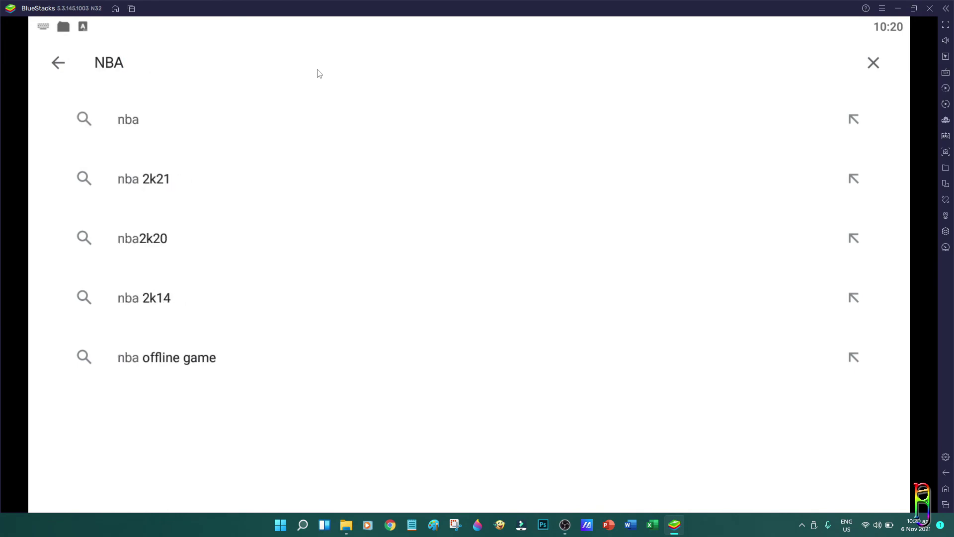
pyautogui.press('Return')
pyautogui.scroll(-2, 472, 269)
pyautogui.scroll(-1, 473, 269)
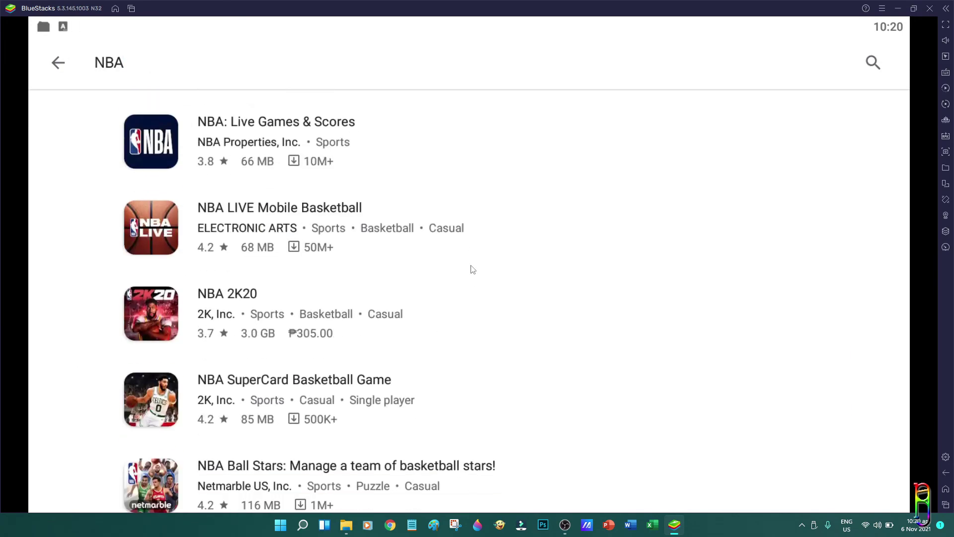
pyautogui.scroll(3, 472, 270)
pyautogui.scroll(-3, 473, 270)
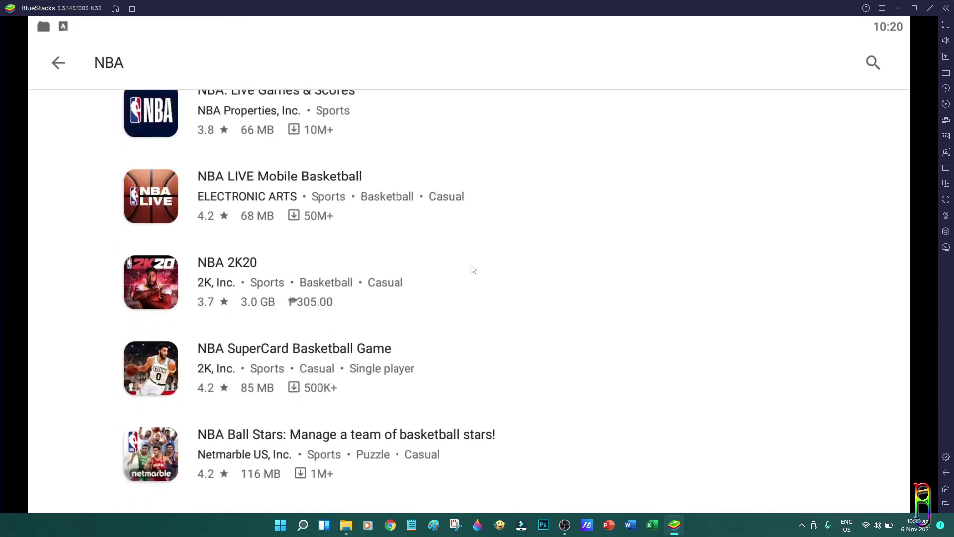
# Open the NBA 2K20 store page and look through it down to the similar games
pyautogui.click(157, 277)
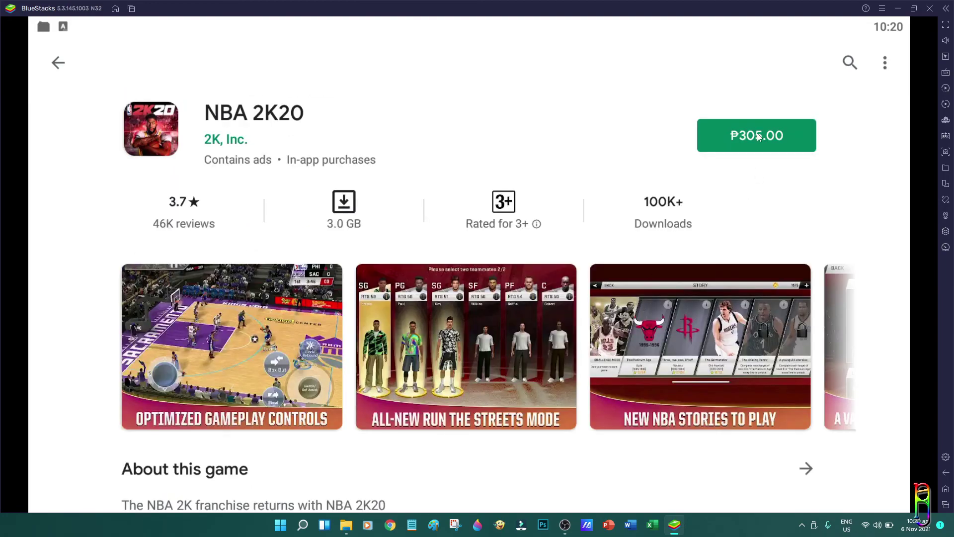
pyautogui.scroll(-5, 467, 377)
pyautogui.scroll(-10, 467, 378)
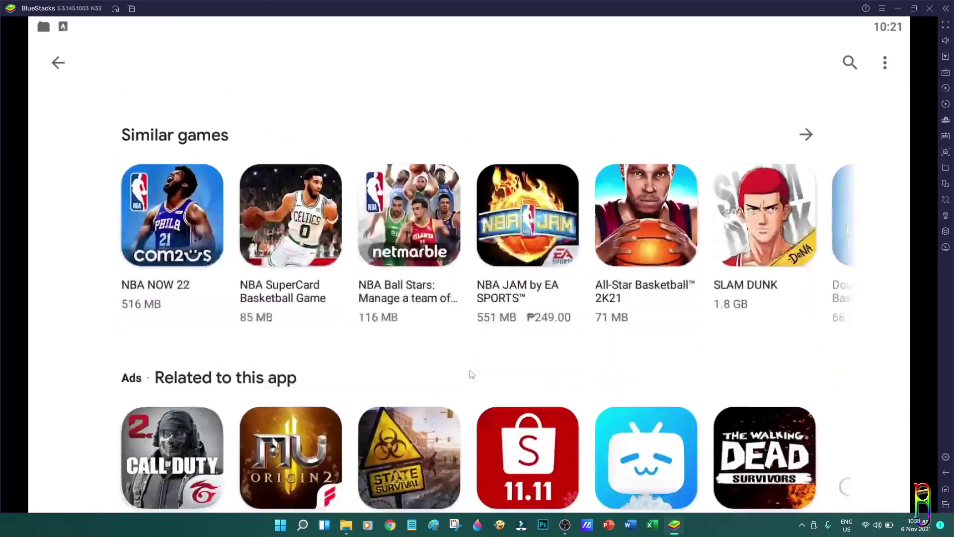
# Open the NBA JAM by EA SPORTS page from the similar games and examine its details and user reviews
pyautogui.click(541, 273)
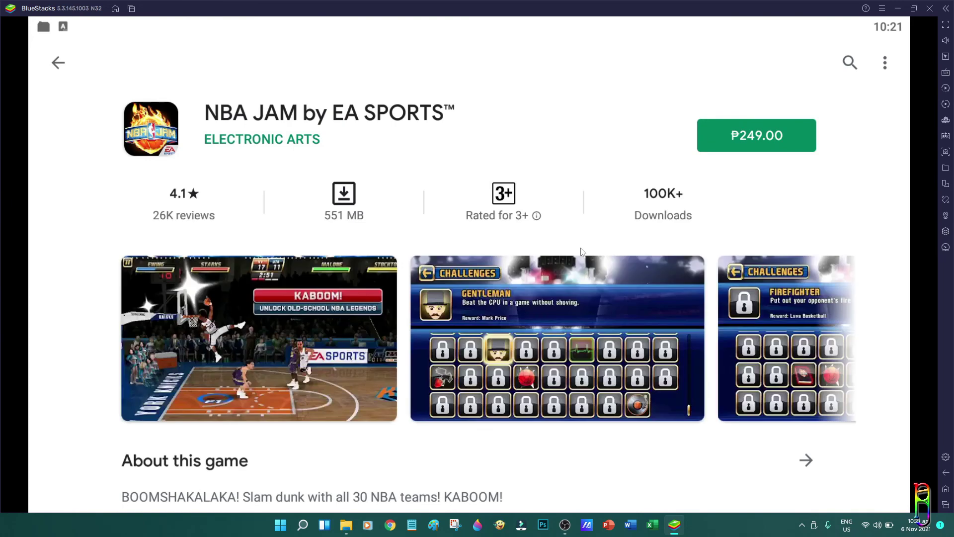
pyautogui.scroll(-3, 657, 353)
pyautogui.scroll(3, 658, 354)
pyautogui.scroll(-5, 657, 353)
pyautogui.scroll(-4, 657, 354)
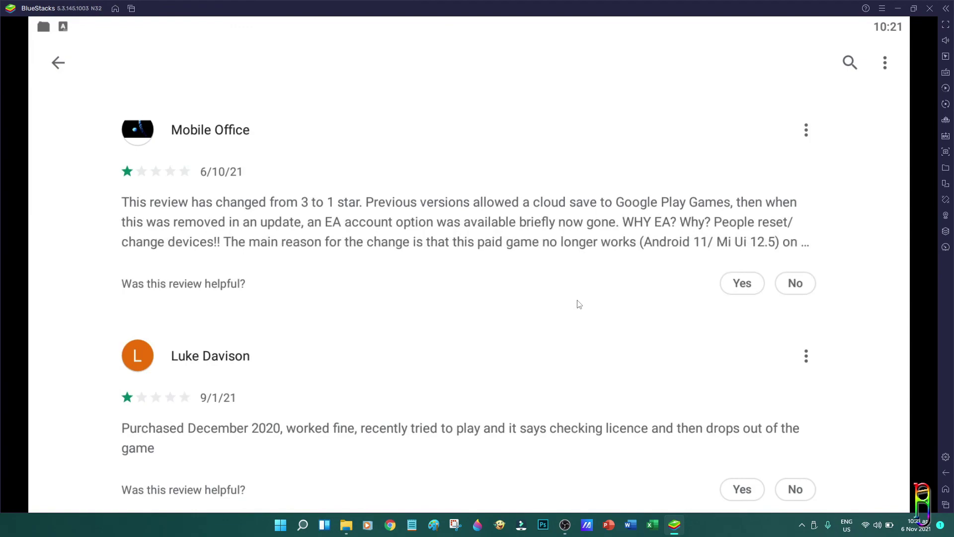
pyautogui.scroll(-3, 579, 304)
pyautogui.scroll(15, 580, 301)
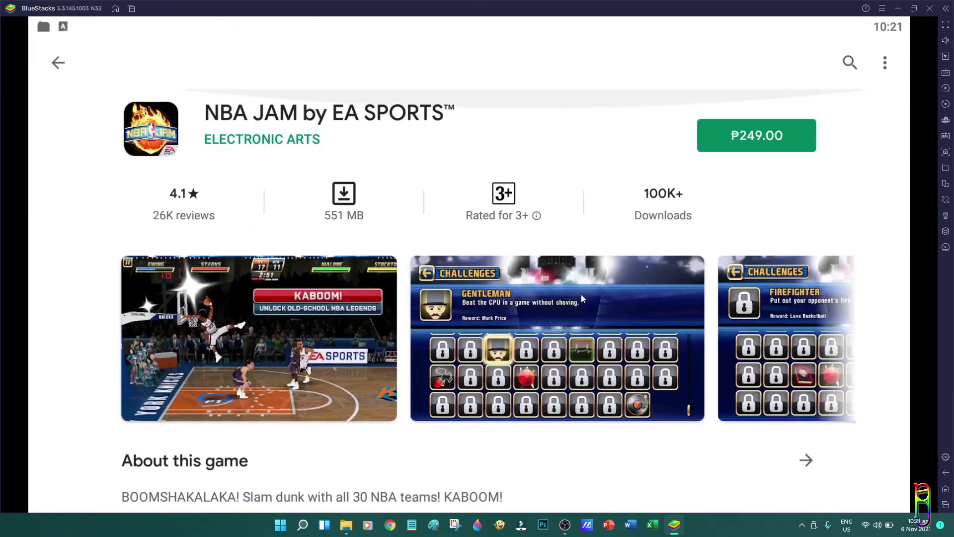